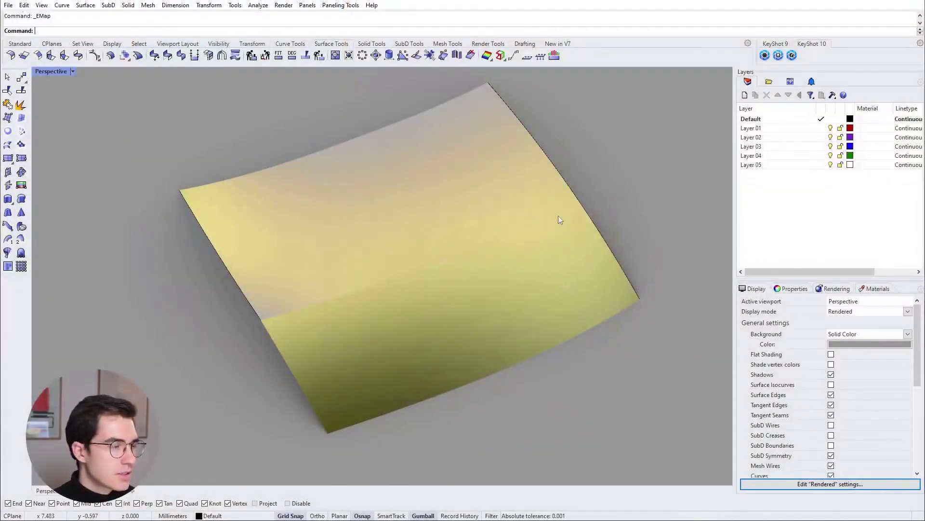
Orbit to inspect the surface reflections, then close the environment map settings
{"action": "right_click_drag", "start_coordinate": [542, 222], "coordinate": [509, 281]}
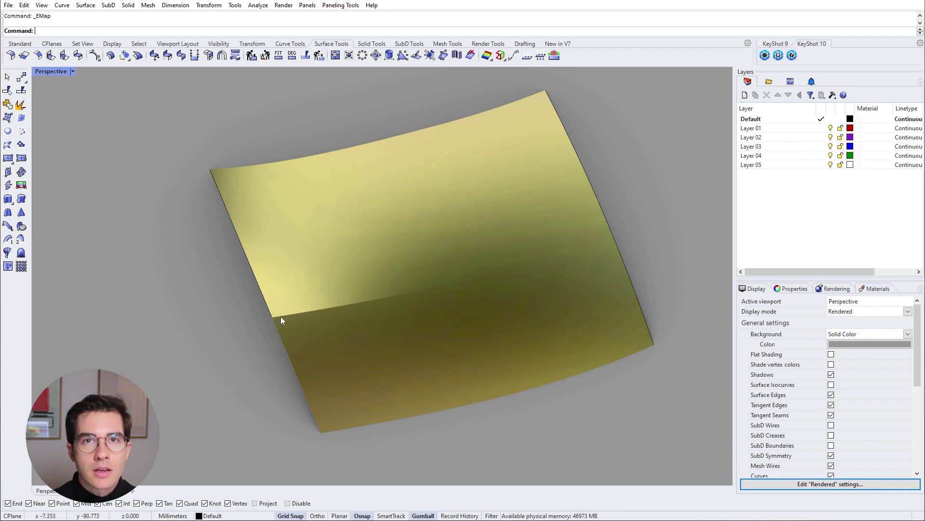
{"action": "right_click_drag", "start_coordinate": [518, 253], "coordinate": [578, 212]}
{"action": "key", "text": "Return"}
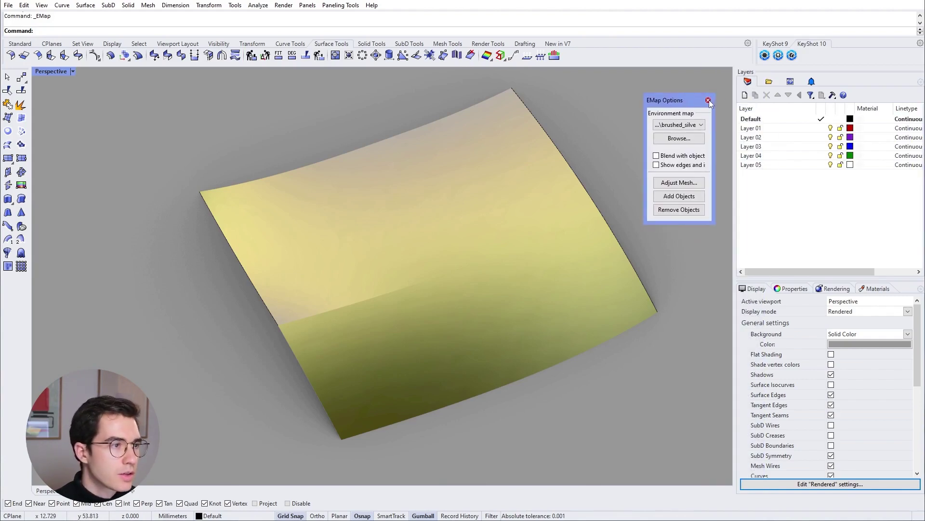
{"action": "left_click", "coordinate": [708, 100]}
Switch the Perspective viewport to Shaded display
{"action": "left_click", "coordinate": [594, 233]}
{"action": "right_click_drag", "start_coordinate": [557, 244], "coordinate": [488, 205]}
{"action": "key", "text": "Escape"}
{"action": "left_click", "coordinate": [50, 73]}
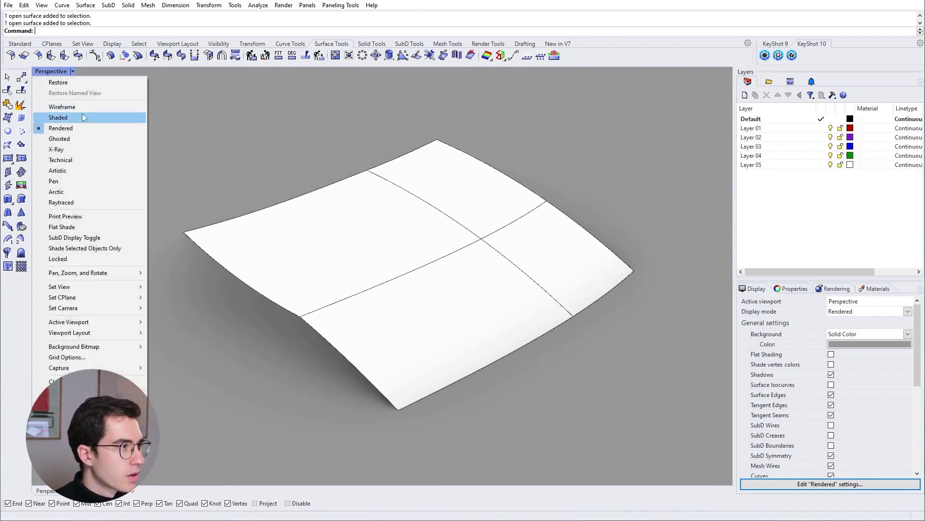
{"action": "left_click", "coordinate": [82, 117]}
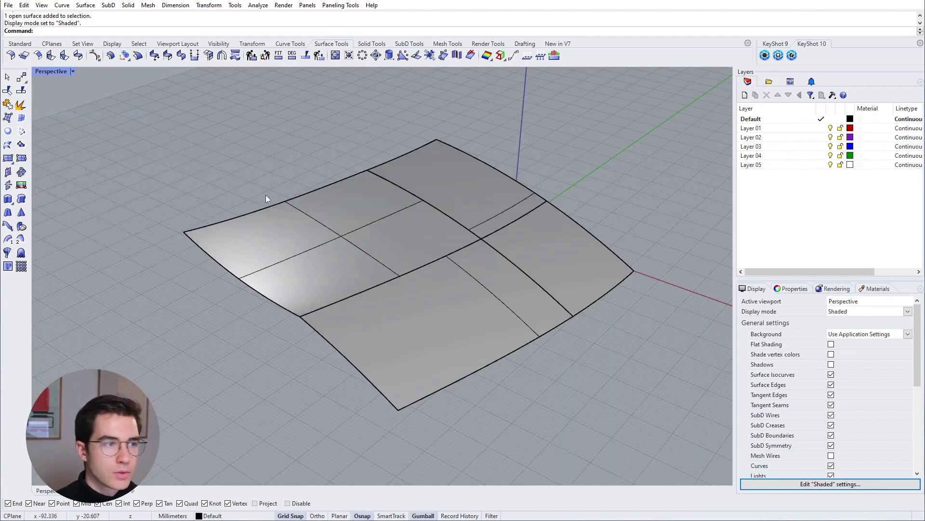
Window-select the existing curve and all four surface patches
{"action": "right_click_drag", "start_coordinate": [279, 225], "coordinate": [365, 265]}
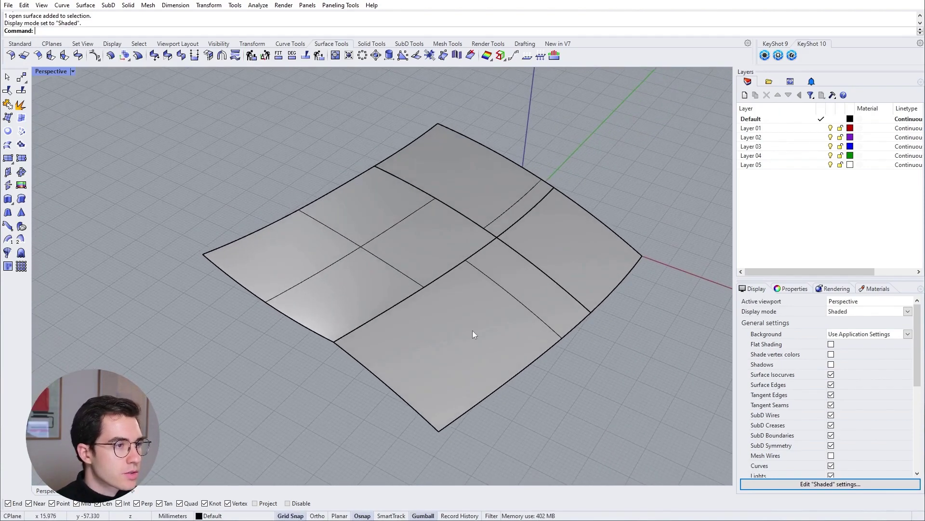
{"action": "right_click_drag", "start_coordinate": [471, 330], "coordinate": [467, 287]}
{"action": "right_click_drag", "start_coordinate": [548, 269], "coordinate": [606, 161]}
{"action": "left_click_drag", "start_coordinate": [607, 160], "coordinate": [386, 270]}
Delete the old curve and patches, restore four viewports, and activate the Front view
{"action": "key", "text": "Delete"}
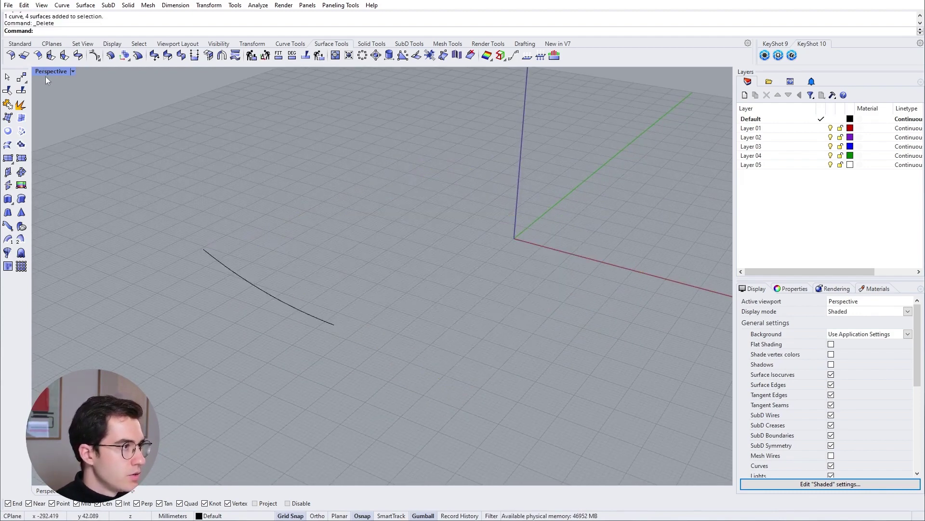
{"action": "double_click", "coordinate": [51, 72]}
{"action": "left_click", "coordinate": [218, 308]}
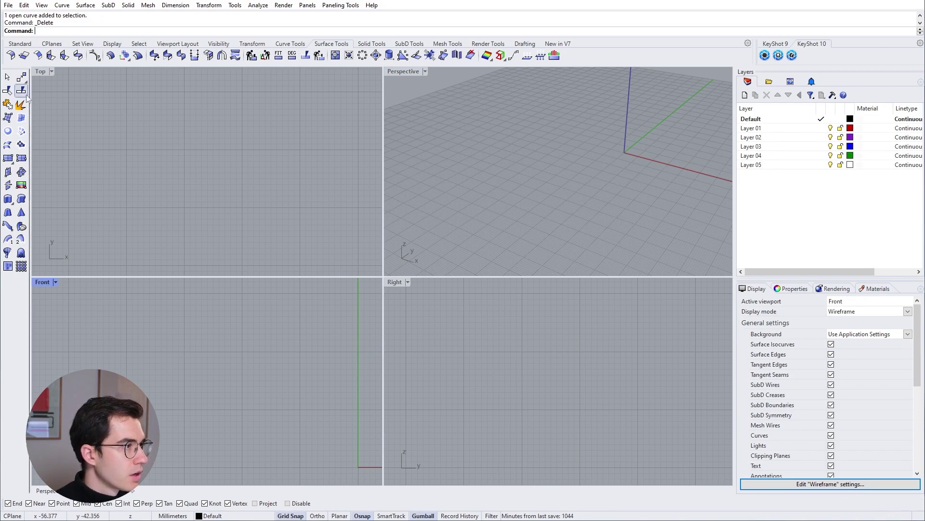
Draw a three-point curve sweeping from upper left down to lower right in Front
{"action": "left_click", "coordinate": [20, 44]}
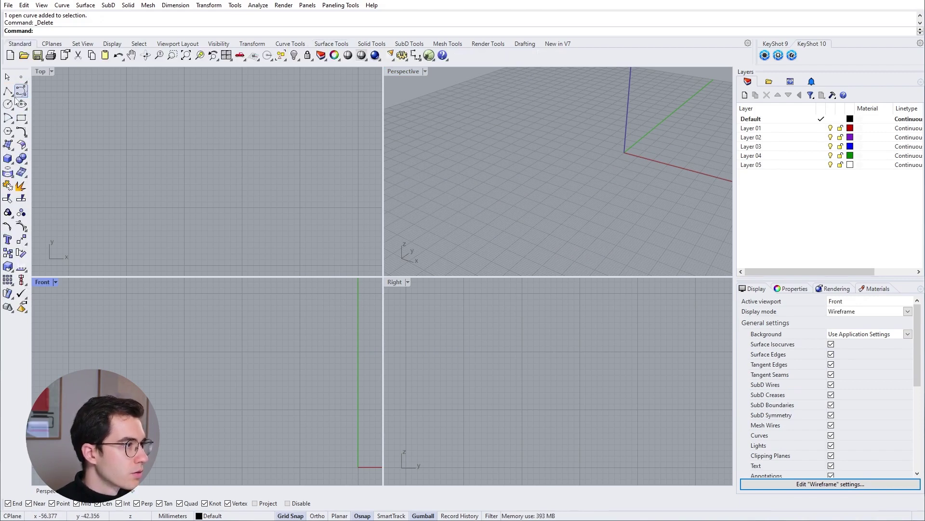
{"action": "left_click", "coordinate": [20, 92]}
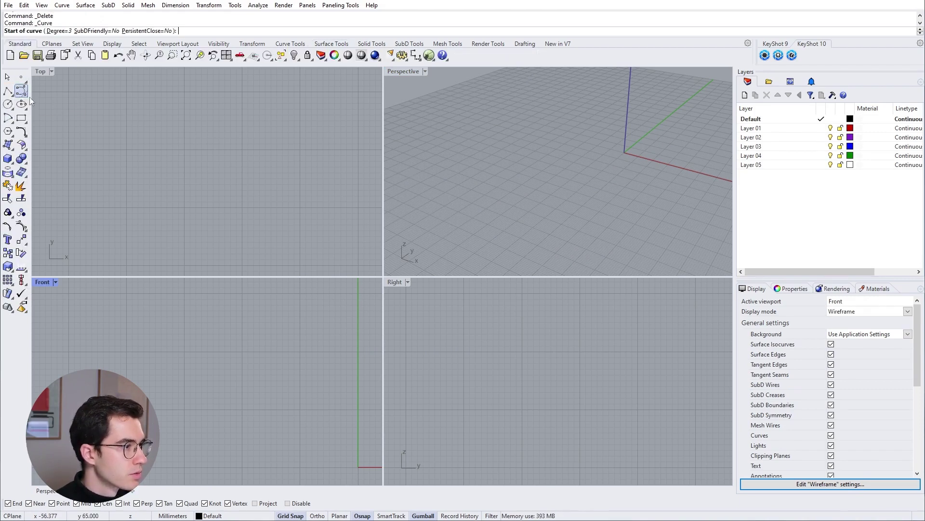
{"action": "right_click_drag", "start_coordinate": [239, 363], "coordinate": [82, 304]}
{"action": "left_click", "coordinate": [84, 312]}
{"action": "left_click", "coordinate": [205, 330]}
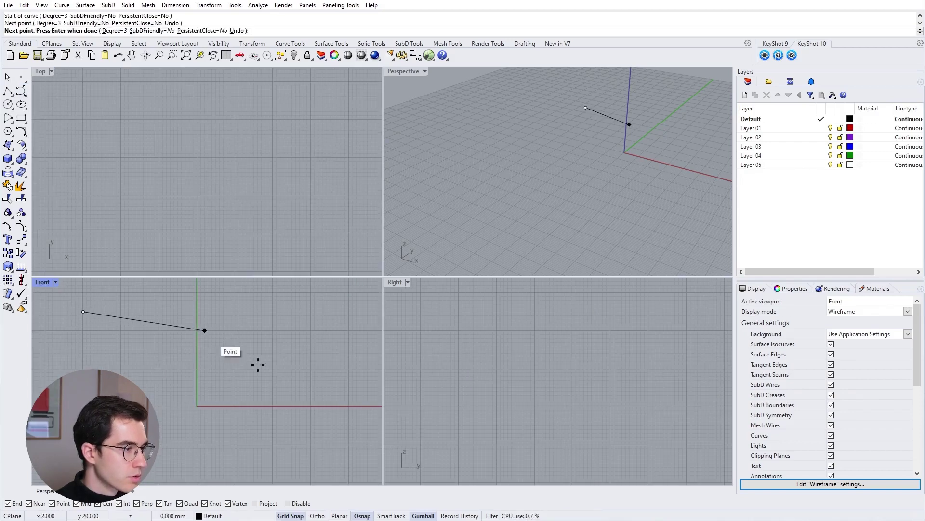
{"action": "left_click", "coordinate": [314, 402]}
{"action": "key", "text": "Return"}
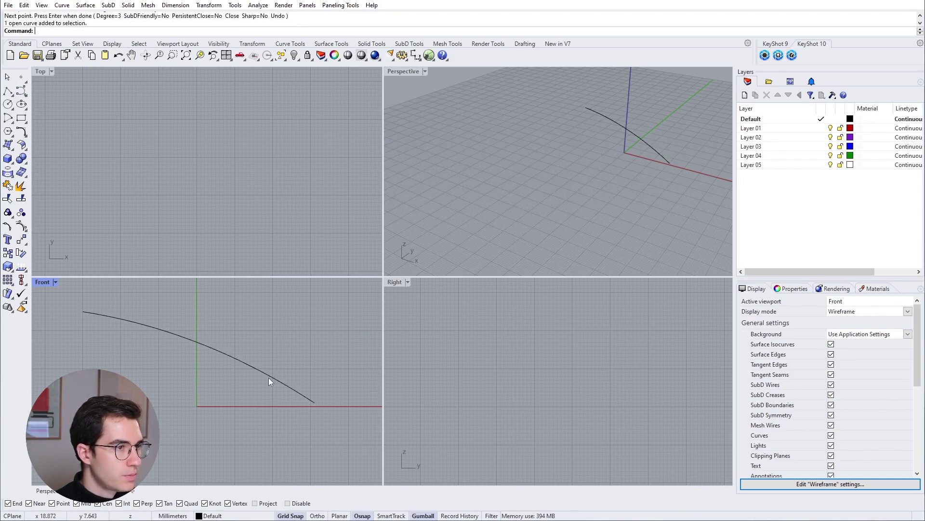
Extrude the three-point curve straight into one open arched surface and select it
{"action": "key", "text": "ctrl+e"}
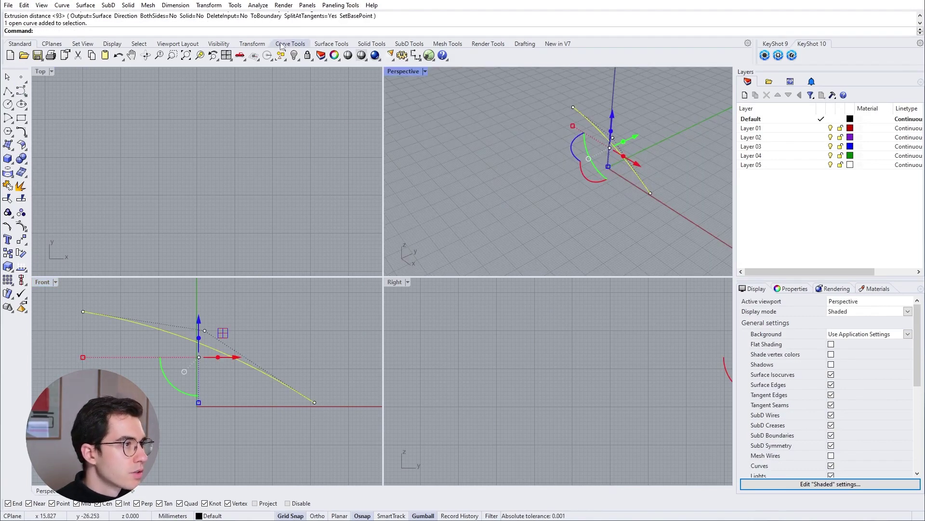
{"action": "left_click", "coordinate": [332, 43]}
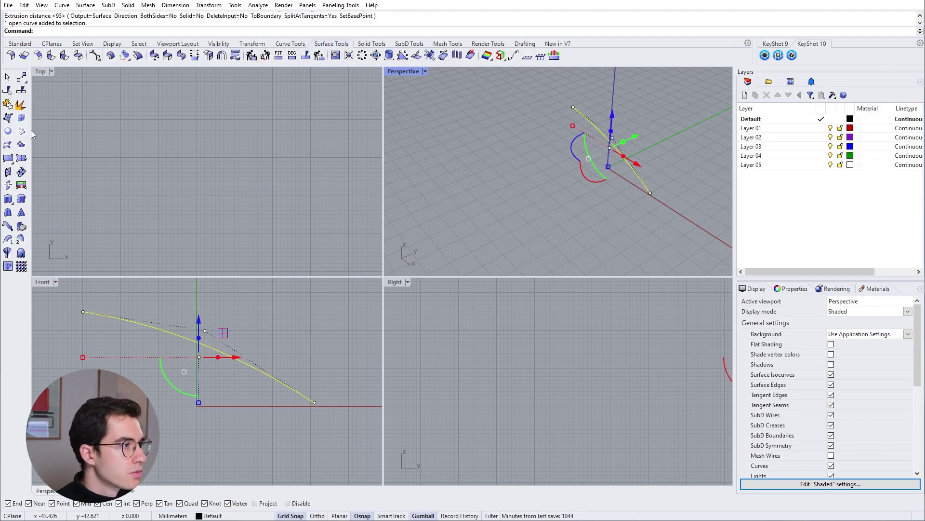
{"action": "left_click", "coordinate": [8, 199]}
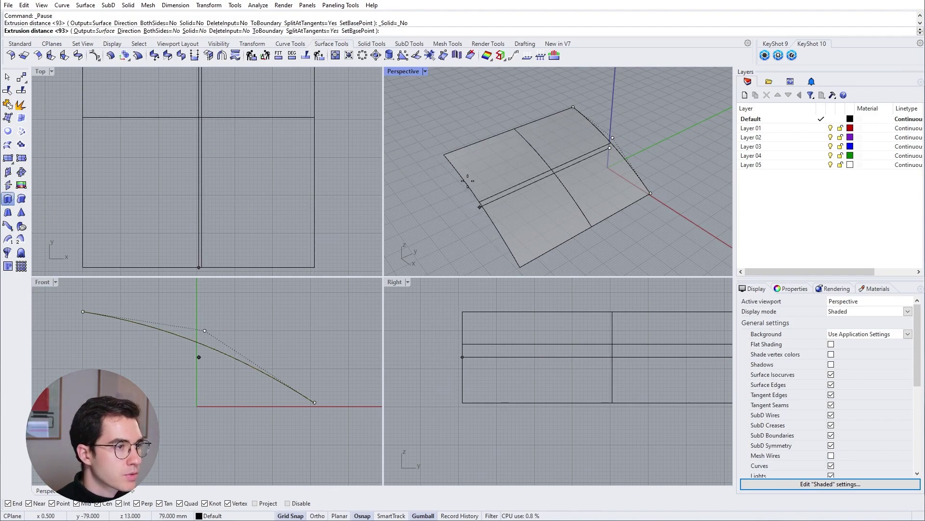
{"action": "key", "text": "Escape"}
{"action": "right_click_drag", "start_coordinate": [467, 180], "coordinate": [557, 197]}
{"action": "left_click", "coordinate": [548, 191]}
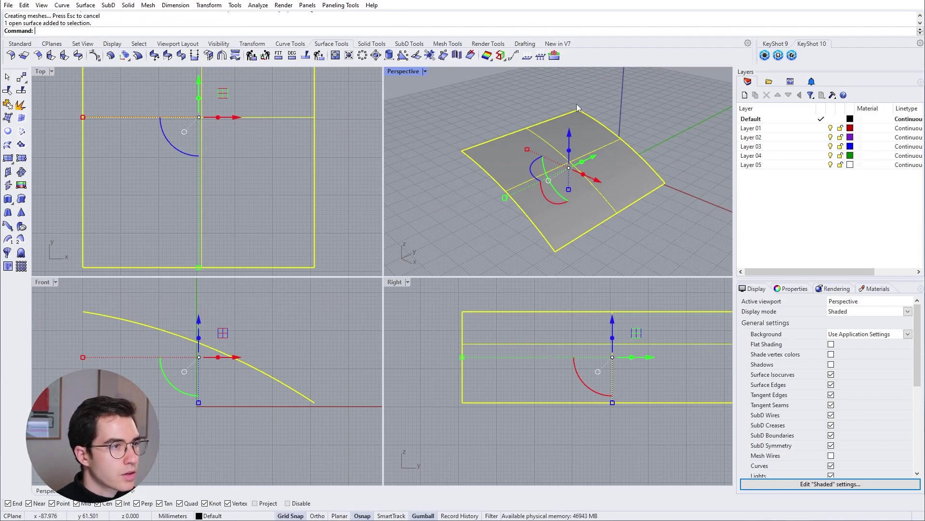
Turn on the surface's control points and select the arched surface
{"action": "left_click", "coordinate": [93, 56]}
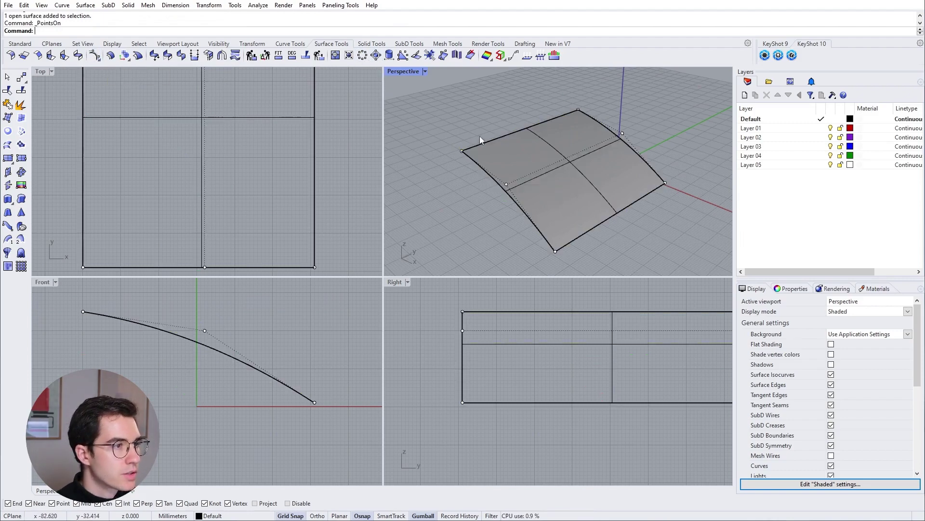
{"action": "left_click", "coordinate": [461, 151]}
{"action": "left_click", "coordinate": [578, 110]}
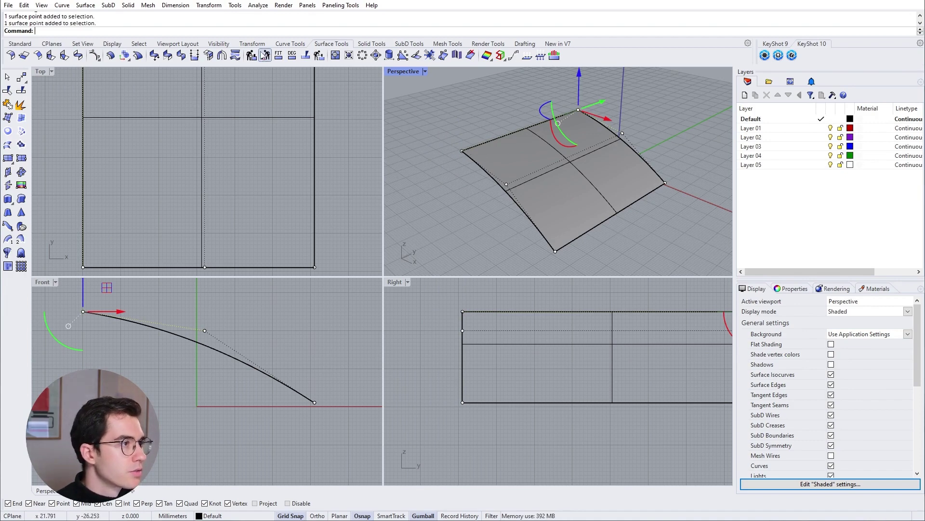
{"action": "key", "text": "Escape"}
{"action": "left_click", "coordinate": [542, 157]}
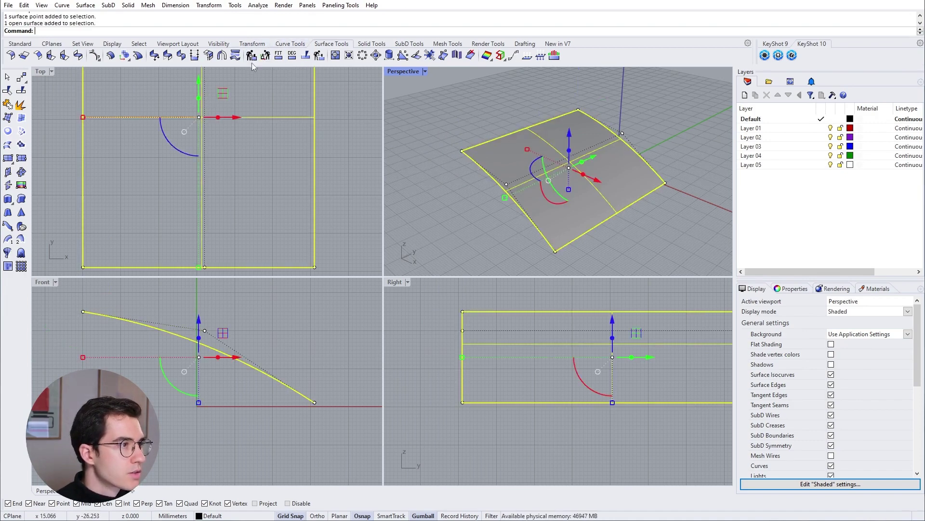
Change the surface to degree 3 in both U and V
{"action": "left_click", "coordinate": [292, 56]}
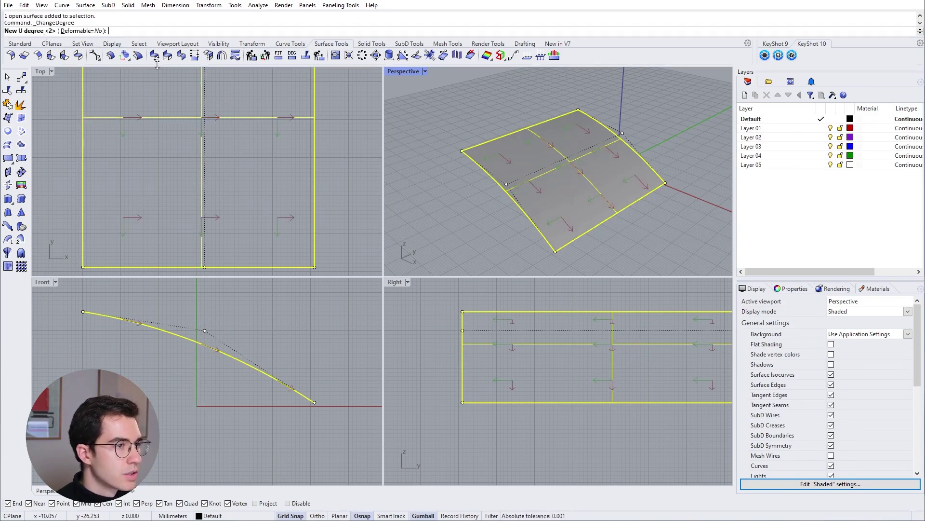
{"action": "type", "text": "3"}
{"action": "key", "text": "Return"}
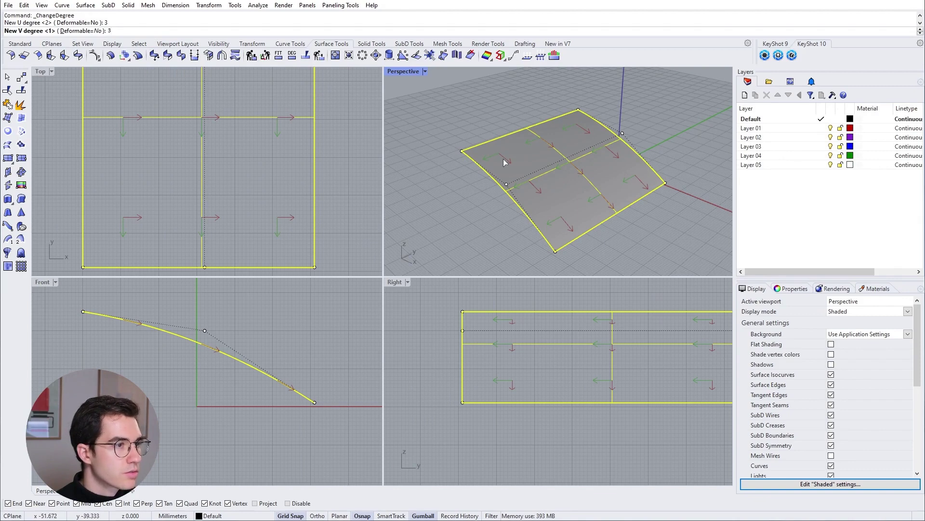
{"action": "key", "text": "Return"}
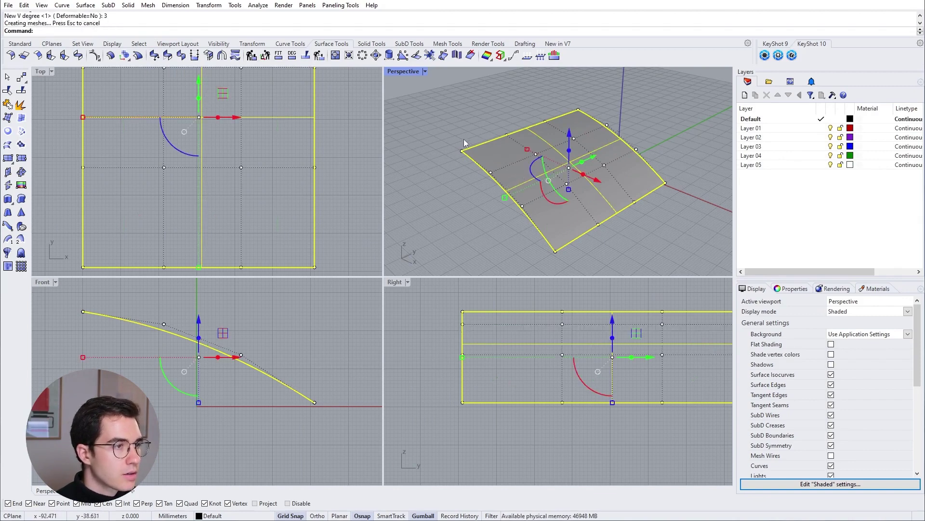
Window-select the four bottom-edge control points and rotate them clockwise with the gumball
{"action": "right_click_drag", "start_coordinate": [541, 147], "coordinate": [511, 198]}
{"action": "scroll", "coordinate": [322, 172], "scroll_direction": "down", "scroll_amount": 3}
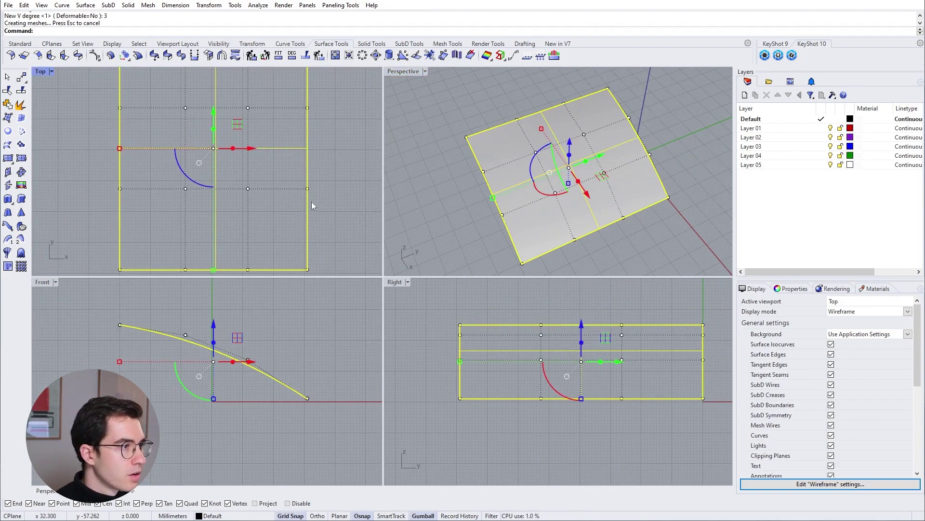
{"action": "scroll", "coordinate": [316, 208], "scroll_direction": "down", "scroll_amount": 3}
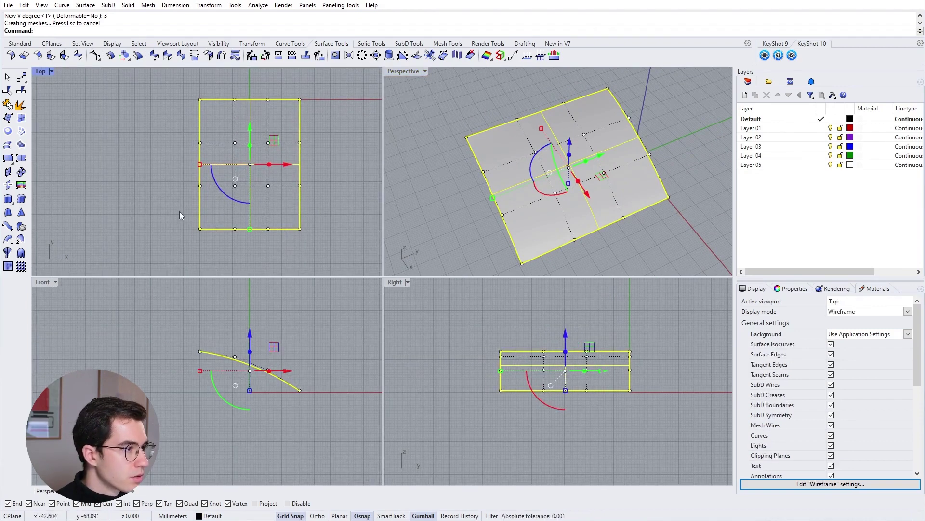
{"action": "left_click_drag", "start_coordinate": [178, 211], "coordinate": [347, 237]}
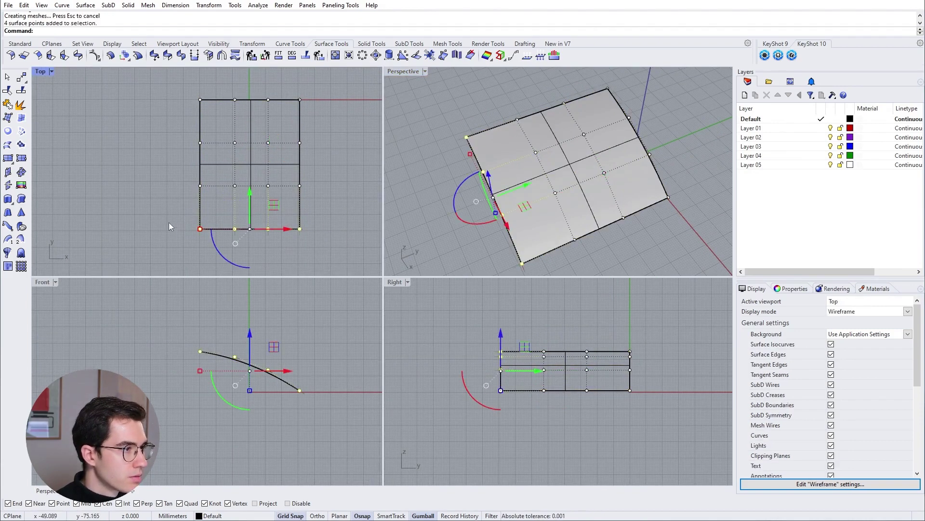
{"action": "left_click_drag", "start_coordinate": [169, 222], "coordinate": [325, 235]}
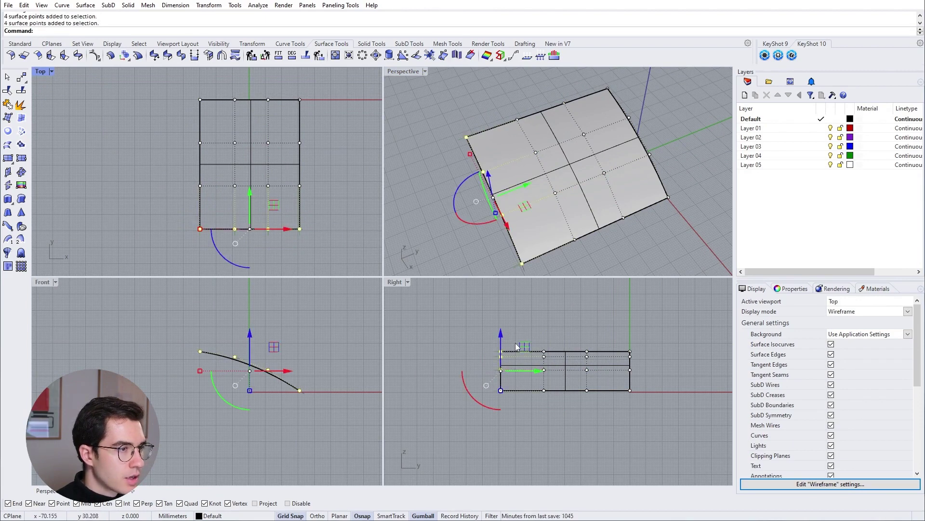
{"action": "right_click_drag", "start_coordinate": [288, 268], "coordinate": [284, 237]}
{"action": "left_click_drag", "start_coordinate": [245, 238], "coordinate": [231, 240]}
{"action": "left_click_drag", "start_coordinate": [273, 188], "coordinate": [198, 245]}
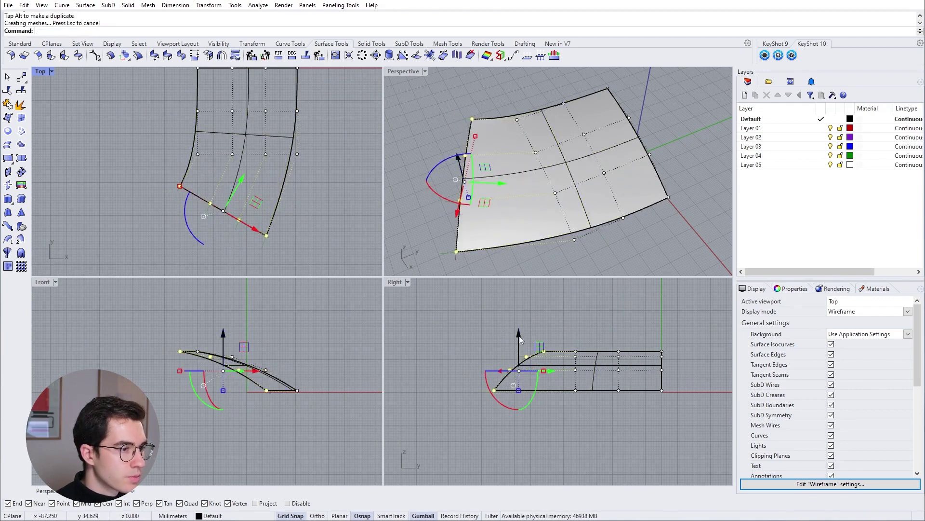
Lower and reposition the edge points so the patch curls down, then deselect
{"action": "left_click_drag", "start_coordinate": [516, 336], "coordinate": [513, 397]}
{"action": "mouse_move", "coordinate": [542, 201]}
{"action": "right_mouse_down"}
{"action": "mouse_move", "coordinate": [520, 206]}
{"action": "mouse_move", "coordinate": [535, 200]}
{"action": "right_mouse_up"}
{"action": "left_click_drag", "start_coordinate": [516, 95], "coordinate": [560, 236]}
{"action": "left_click_drag", "start_coordinate": [237, 185], "coordinate": [273, 147]}
{"action": "mouse_move", "coordinate": [586, 194]}
{"action": "right_mouse_down"}
{"action": "mouse_move", "coordinate": [606, 201]}
{"action": "mouse_move", "coordinate": [602, 240]}
{"action": "right_mouse_up"}
{"action": "left_click", "coordinate": [599, 239]}
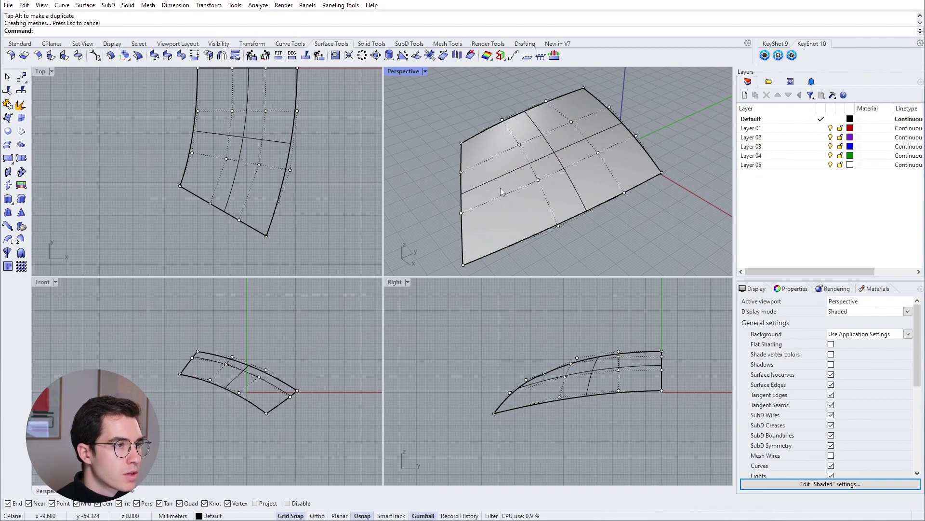
{"action": "key", "text": "Escape"}
{"action": "left_click", "coordinate": [402, 74]}
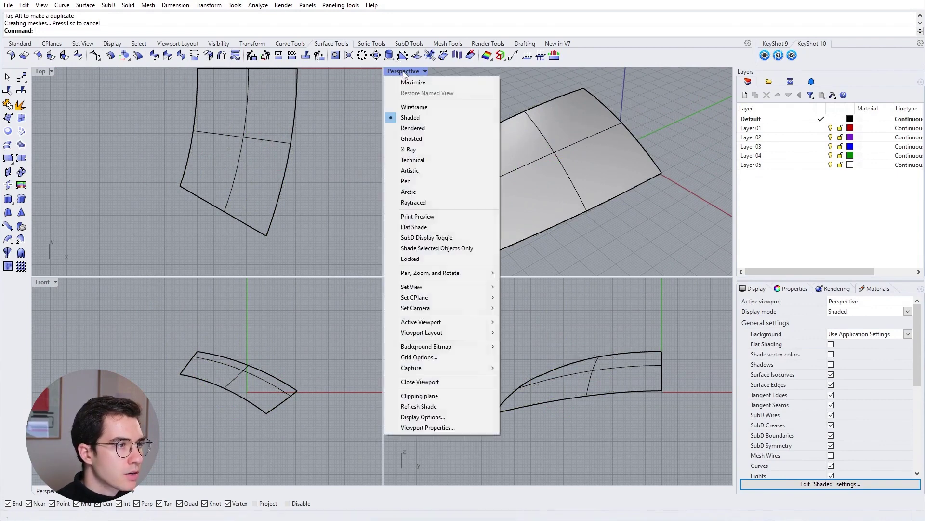
{"action": "left_click", "coordinate": [423, 131]}
{"action": "mouse_move", "coordinate": [577, 135]}
{"action": "right_mouse_down"}
{"action": "mouse_move", "coordinate": [540, 179]}
{"action": "mouse_move", "coordinate": [492, 185]}
{"action": "mouse_move", "coordinate": [636, 145]}
{"action": "mouse_move", "coordinate": [596, 169]}
{"action": "mouse_move", "coordinate": [482, 204]}
{"action": "mouse_move", "coordinate": [629, 145]}
{"action": "mouse_move", "coordinate": [622, 150]}
{"action": "right_mouse_up"}
{"action": "left_click", "coordinate": [400, 71]}
{"action": "left_click", "coordinate": [424, 118]}
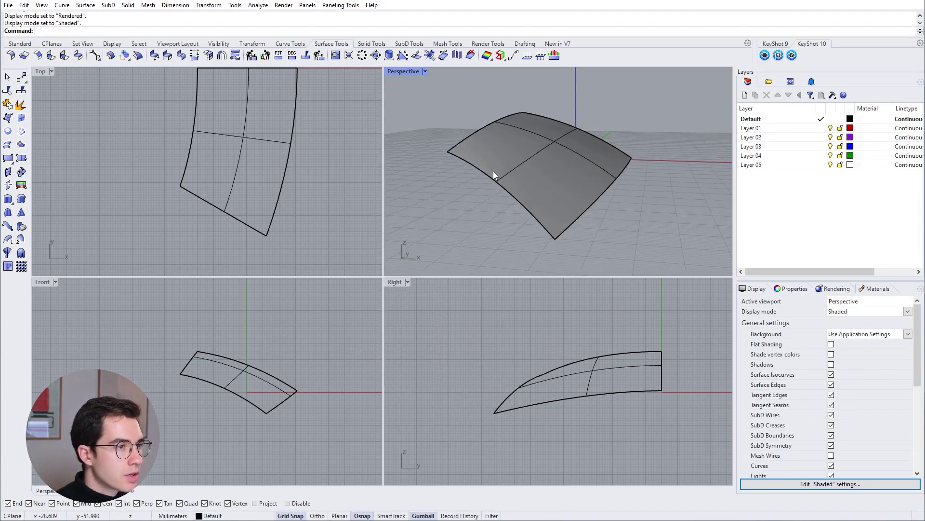
{"action": "right_click_drag", "start_coordinate": [493, 170], "coordinate": [530, 175]}
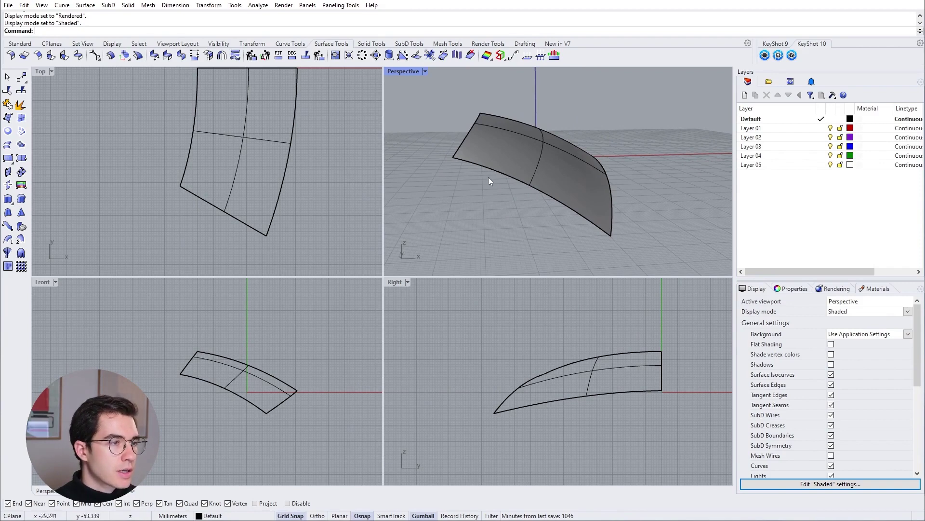
{"action": "right_click_drag", "start_coordinate": [554, 192], "coordinate": [493, 197]}
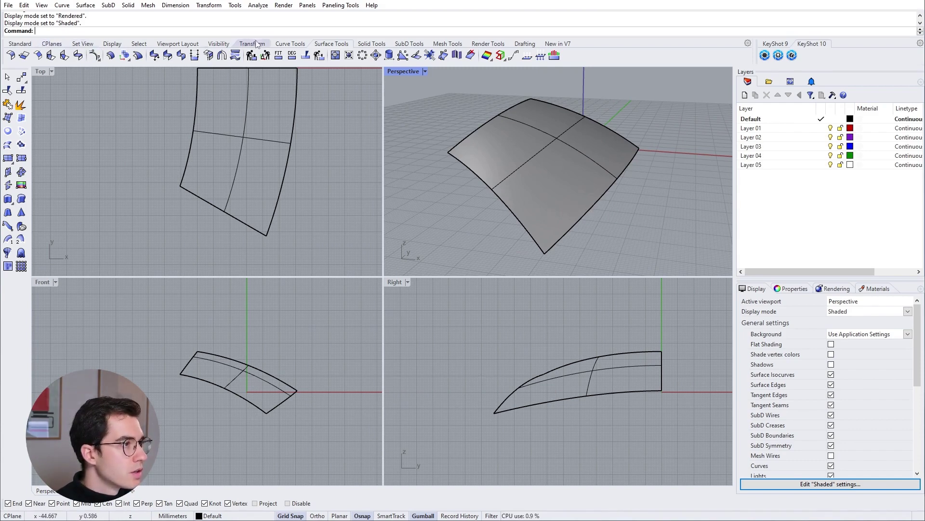
Draw a single line from the surface's front corner to a point on its adjacent edge
{"action": "left_click", "coordinate": [290, 43]}
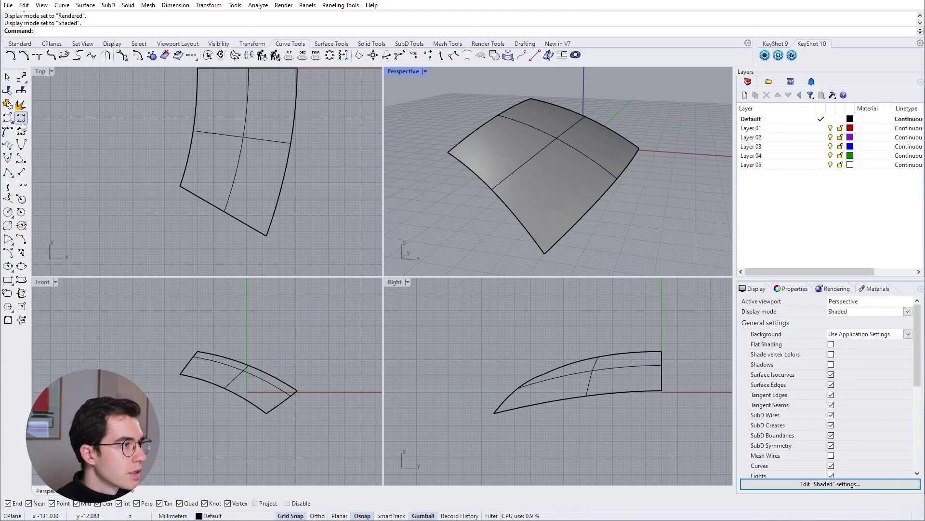
{"action": "left_click", "coordinate": [21, 173]}
{"action": "right_click_drag", "start_coordinate": [405, 188], "coordinate": [553, 155]}
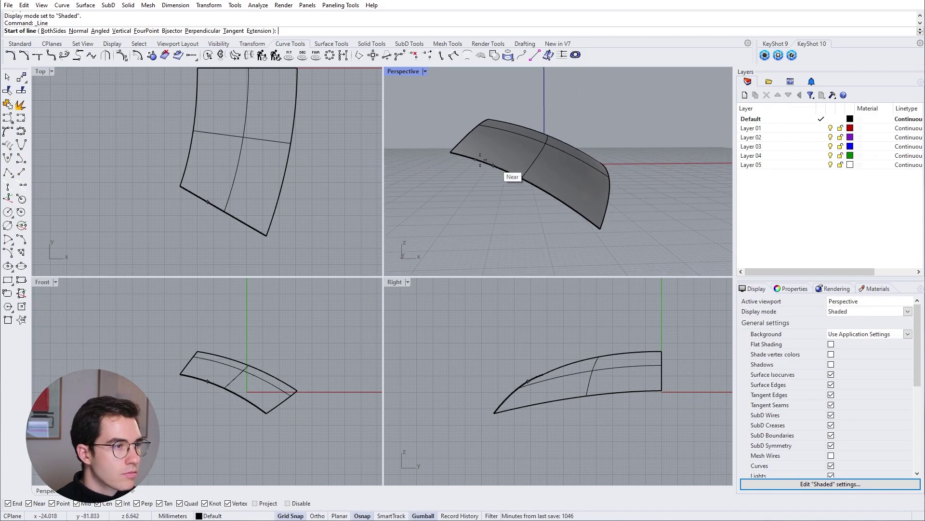
{"action": "left_click", "coordinate": [447, 152]}
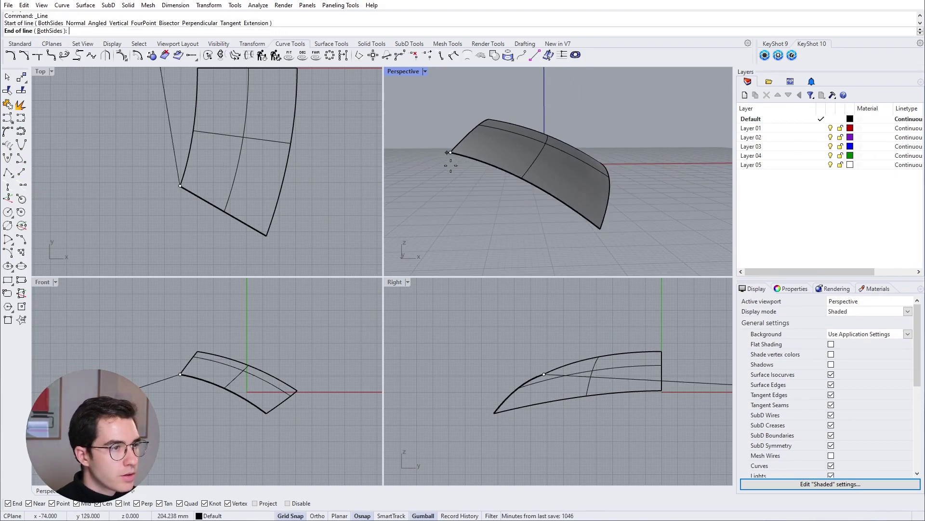
{"action": "left_click", "coordinate": [539, 188]}
Clear the selection and select the twisted surface for splitting
{"action": "left_click", "coordinate": [515, 180]}
{"action": "mouse_move", "coordinate": [516, 180]}
{"action": "right_mouse_down"}
{"action": "mouse_move", "coordinate": [475, 220]}
{"action": "mouse_move", "coordinate": [568, 185]}
{"action": "mouse_move", "coordinate": [528, 193]}
{"action": "right_mouse_up"}
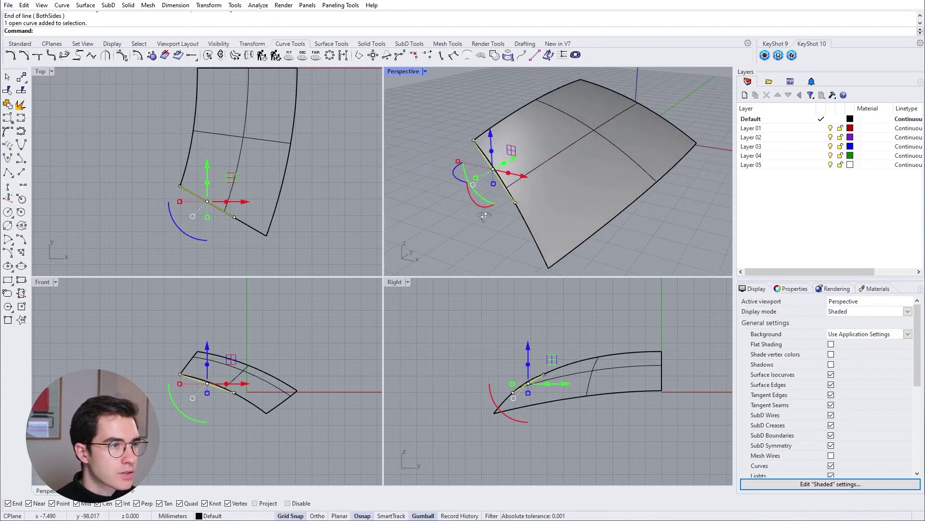
{"action": "left_click", "coordinate": [530, 197]}
{"action": "key", "text": "Escape"}
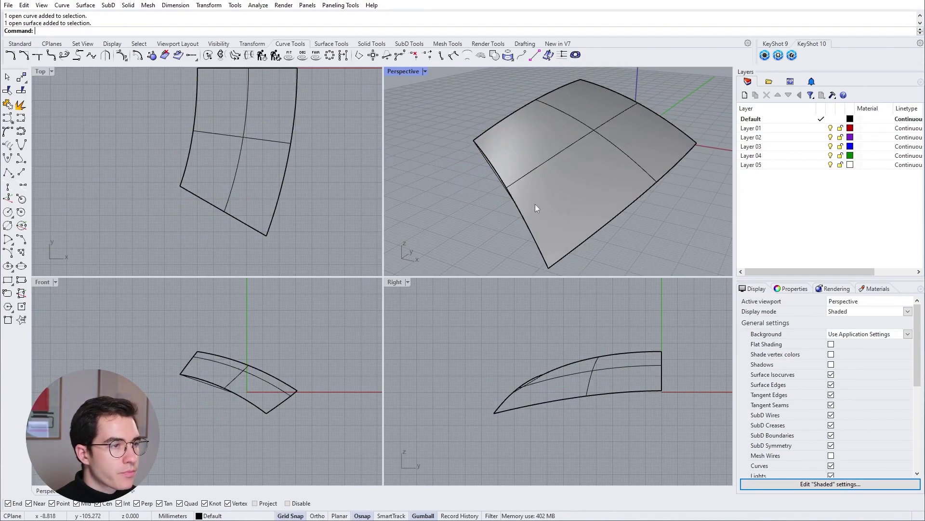
{"action": "left_click", "coordinate": [582, 205]}
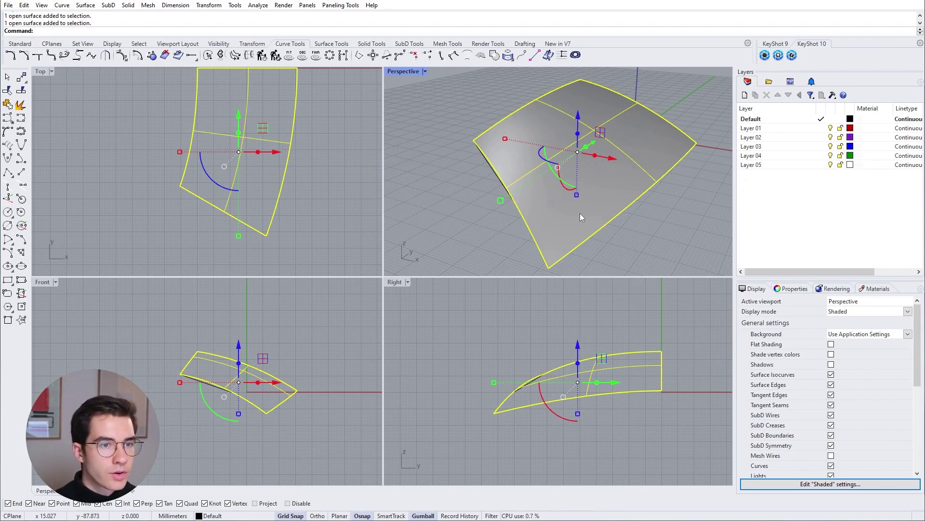
Split the surface by isocurve, with toggled direction, through the line's end point
{"action": "left_click", "coordinate": [21, 90]}
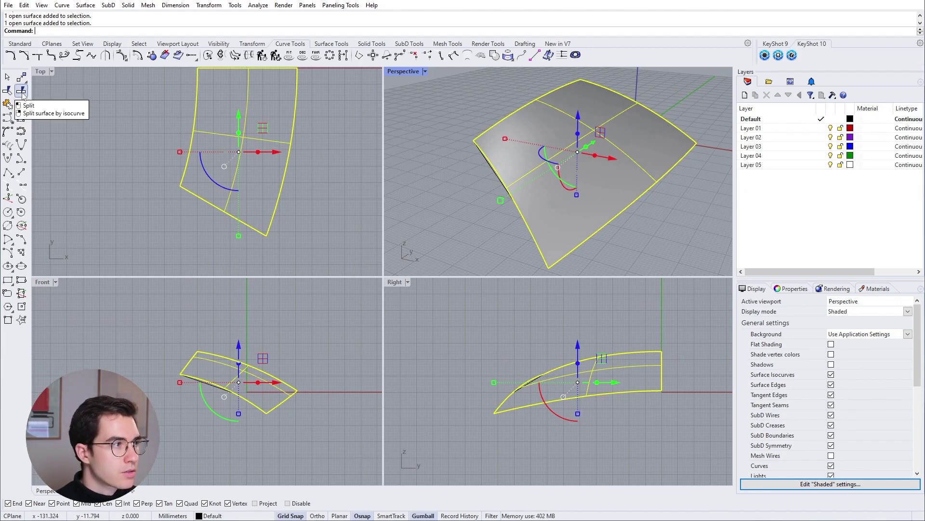
{"action": "right_click", "coordinate": [22, 92]}
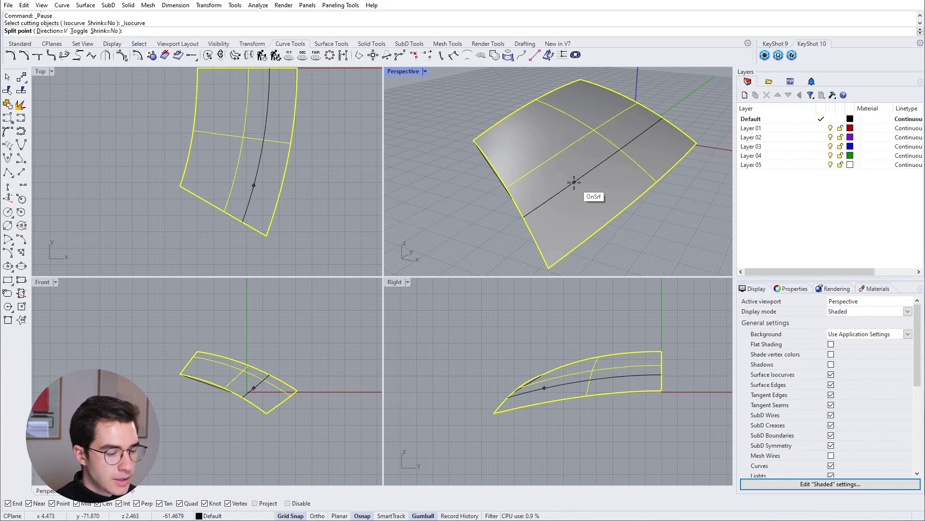
{"action": "left_click", "coordinate": [79, 31]}
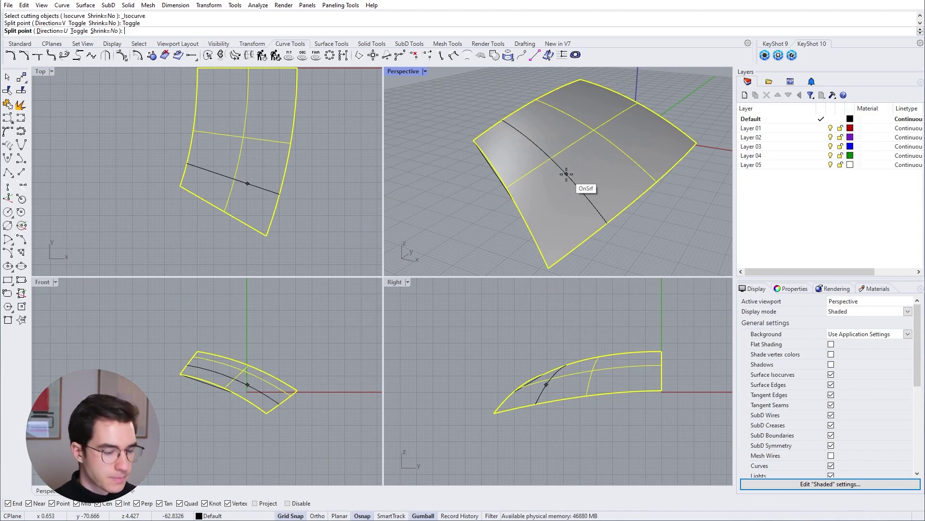
{"action": "type", "text": "t"}
{"action": "key", "text": "Return"}
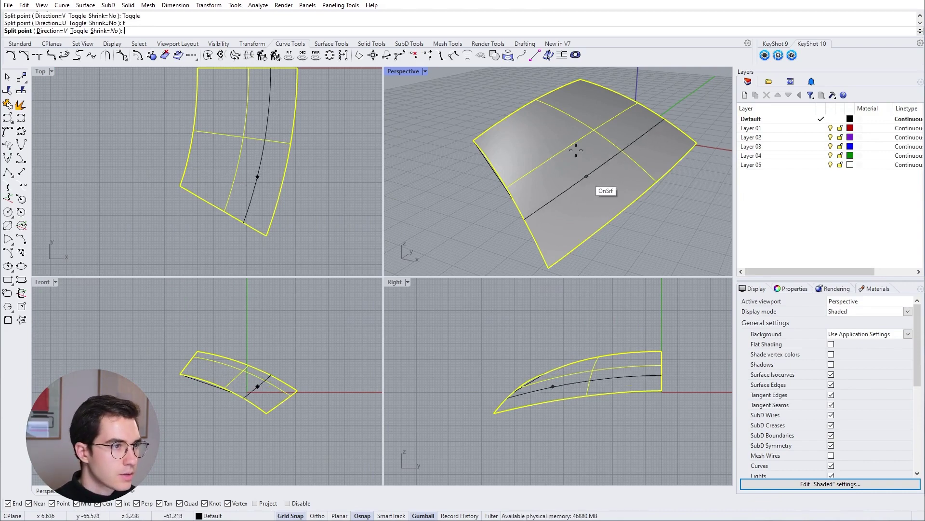
{"action": "left_click", "coordinate": [515, 203]}
{"action": "key", "text": "Return"}
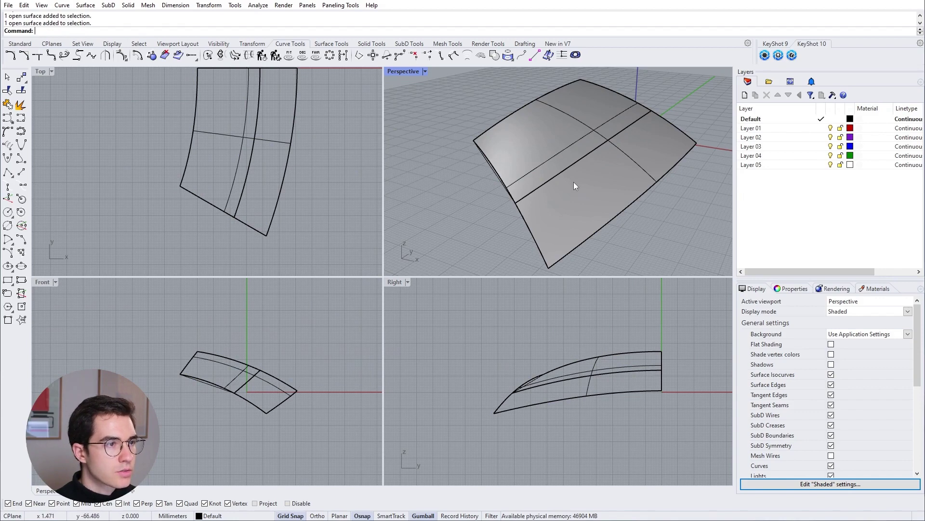
Split the larger piece crosswise along a toggled-direction isocurve
{"action": "right_click_drag", "start_coordinate": [560, 189], "coordinate": [593, 164]}
{"action": "left_click", "coordinate": [590, 108]}
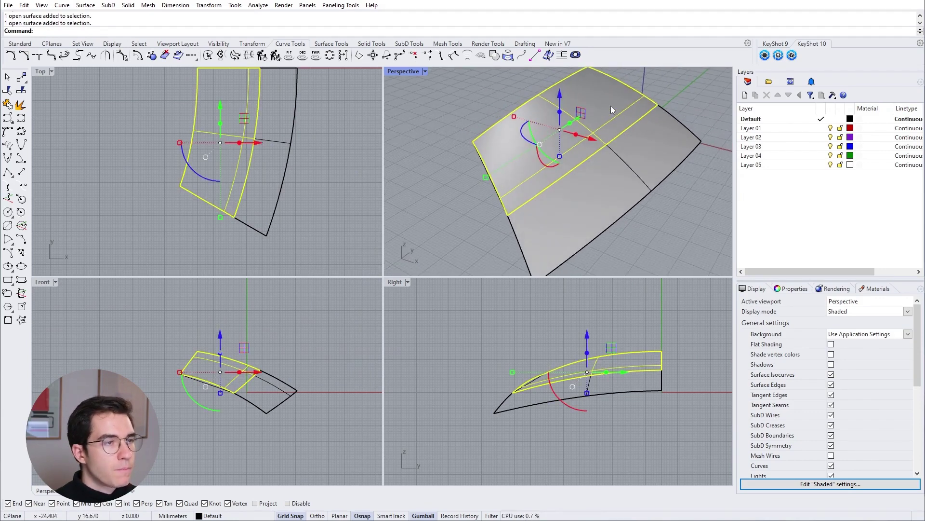
{"action": "right_click_drag", "start_coordinate": [602, 112], "coordinate": [591, 117]}
{"action": "key", "text": "ctrl+shift+s"}
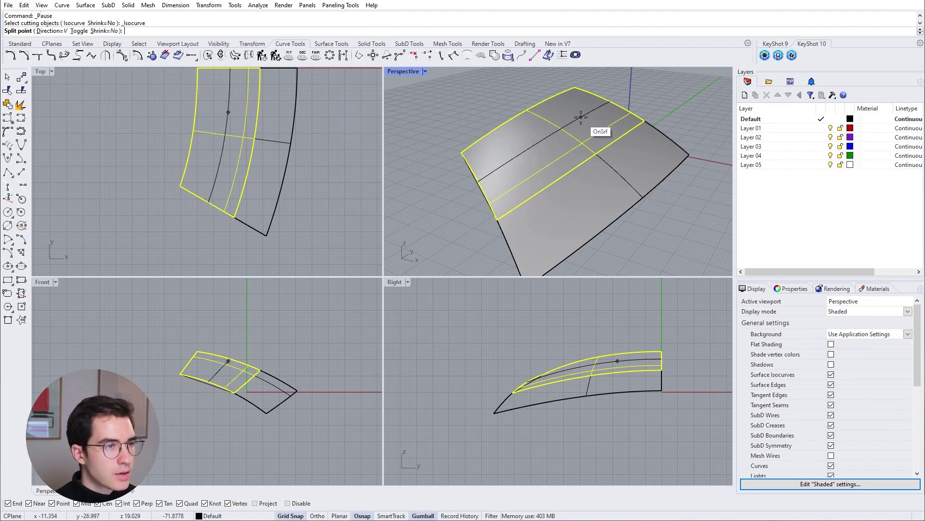
{"action": "type", "text": "t"}
{"action": "key", "text": "Return"}
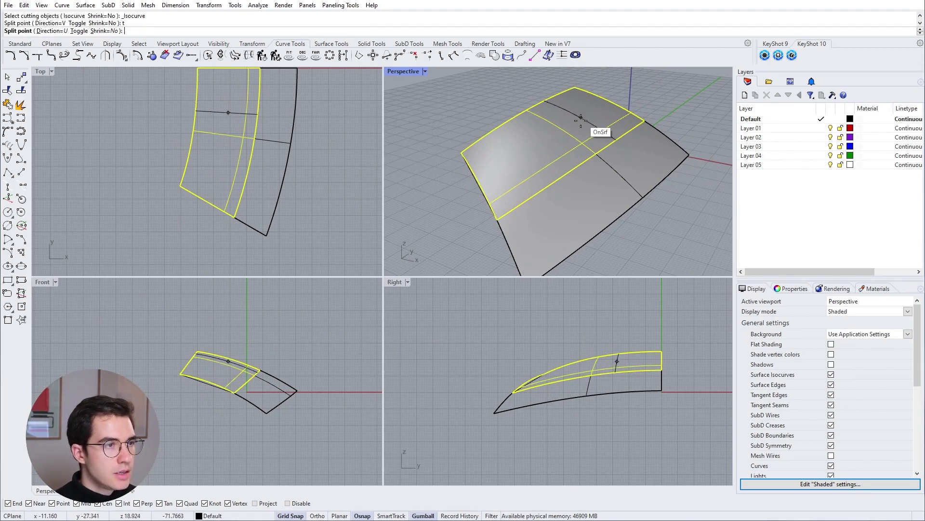
{"action": "left_click", "coordinate": [606, 143]}
{"action": "key", "text": "Return"}
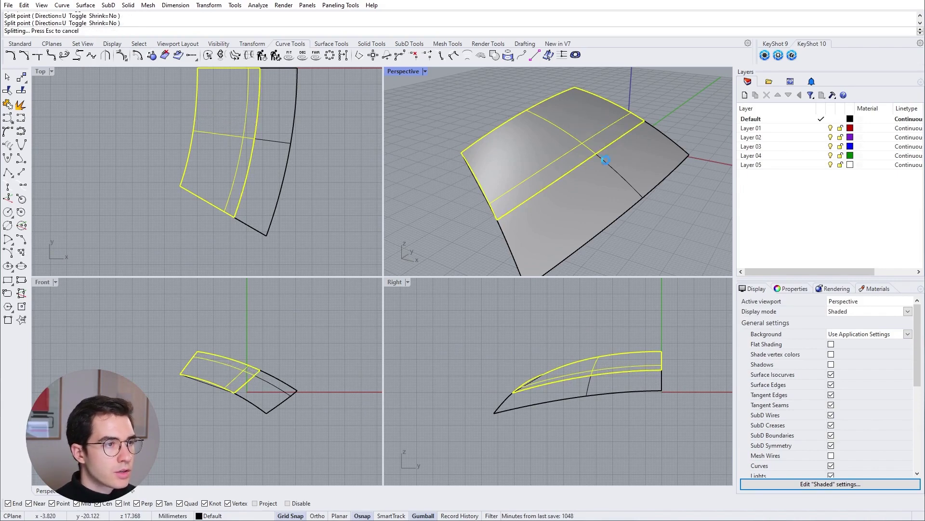
Select and delete the front corner section of that piece
{"action": "left_click", "coordinate": [560, 160]}
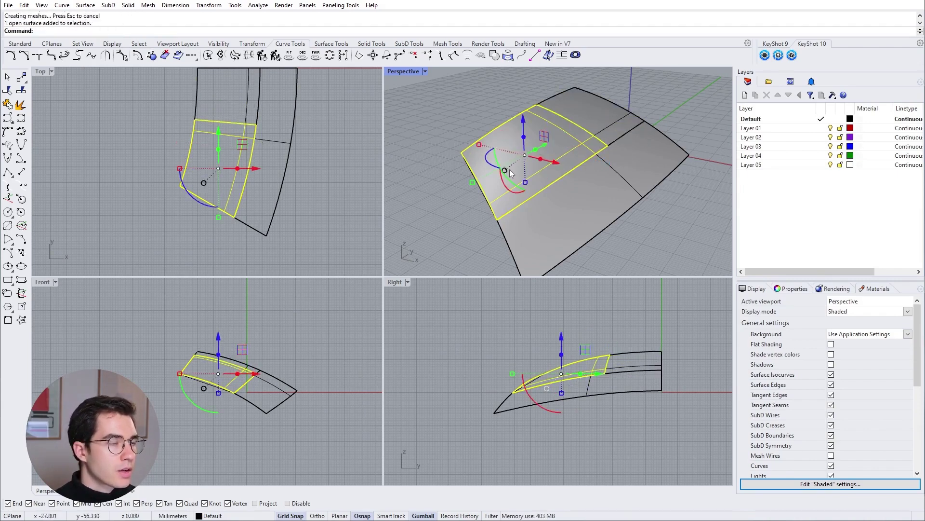
{"action": "right_click_drag", "start_coordinate": [511, 171], "coordinate": [529, 186]}
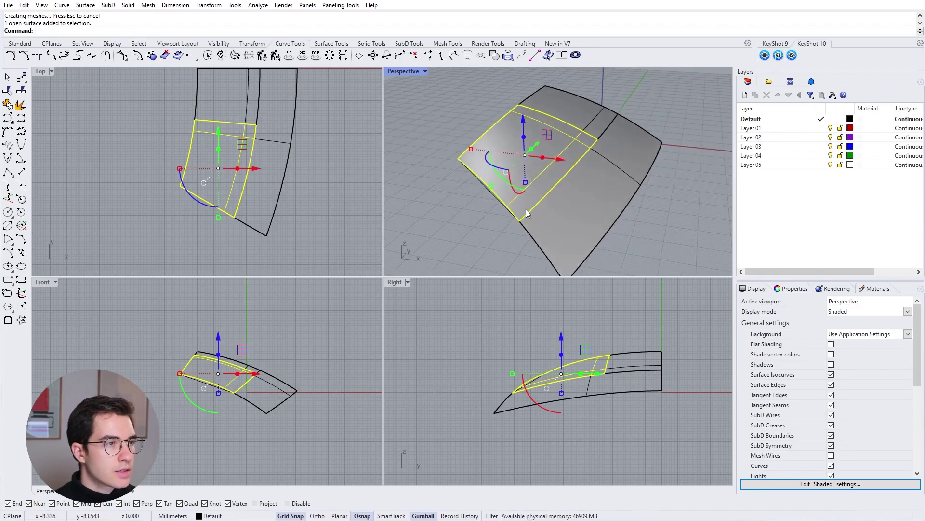
{"action": "key", "text": "Delete"}
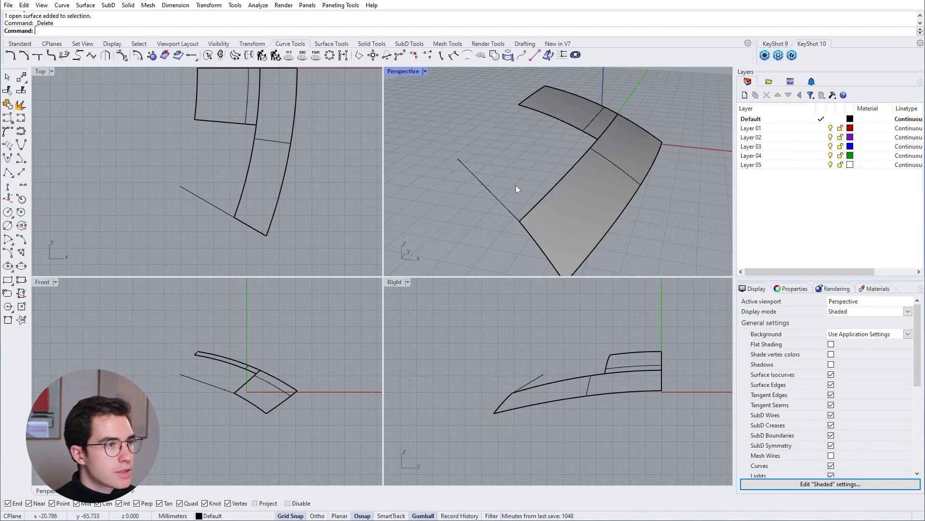
Maximize the Perspective viewport and reframe the geometry
{"action": "right_click_drag", "start_coordinate": [322, 154], "coordinate": [307, 175]}
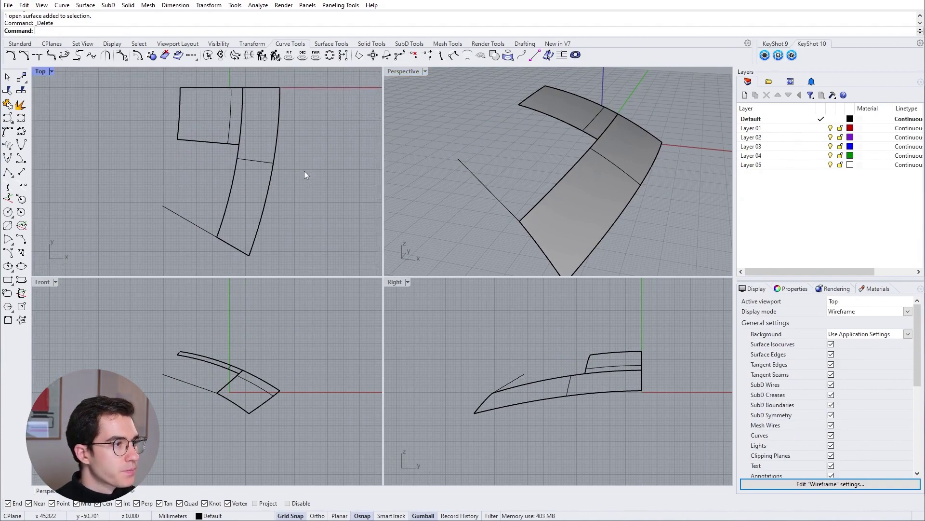
{"action": "double_click", "coordinate": [403, 71]}
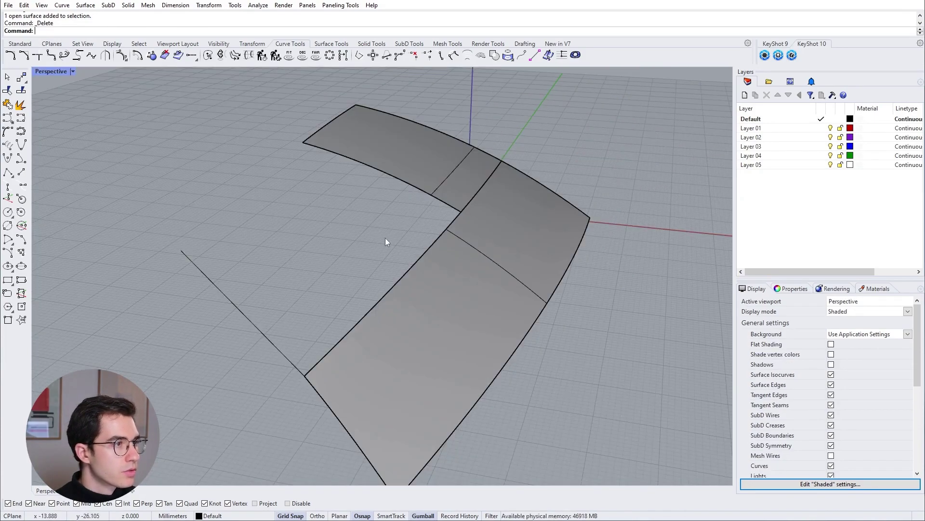
{"action": "right_click_drag", "start_coordinate": [386, 239], "coordinate": [396, 224]}
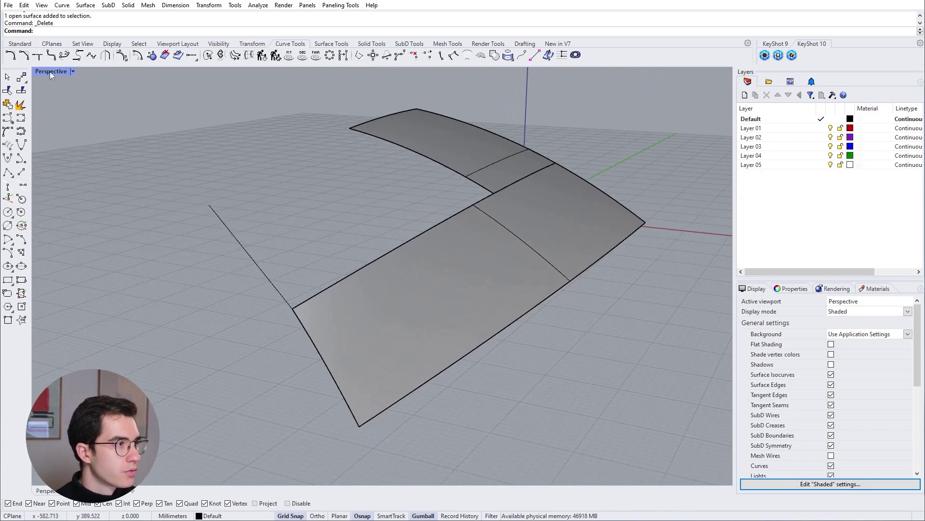
Loft between the diagonal line and the upper piece's lower edge with default options
{"action": "left_click", "coordinate": [331, 43]}
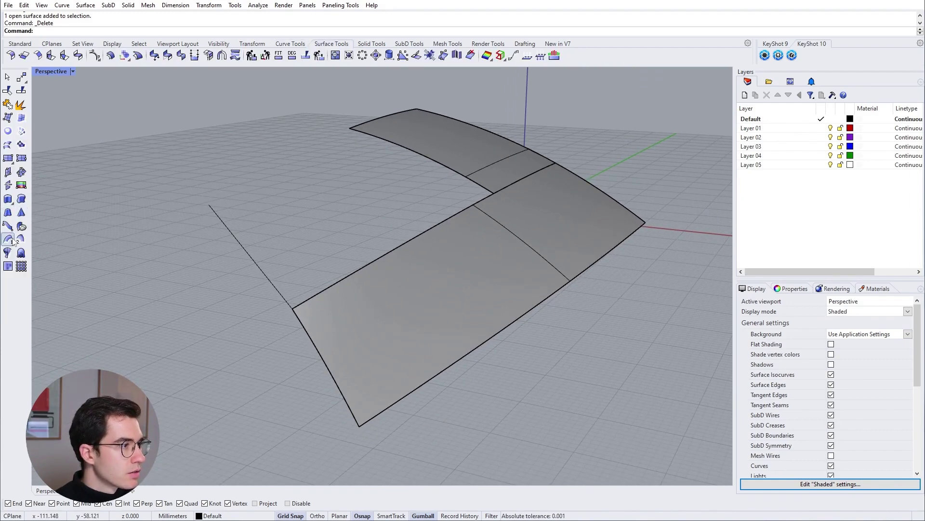
{"action": "left_click", "coordinate": [7, 157]}
{"action": "left_click", "coordinate": [284, 297]}
{"action": "left_click", "coordinate": [475, 188]}
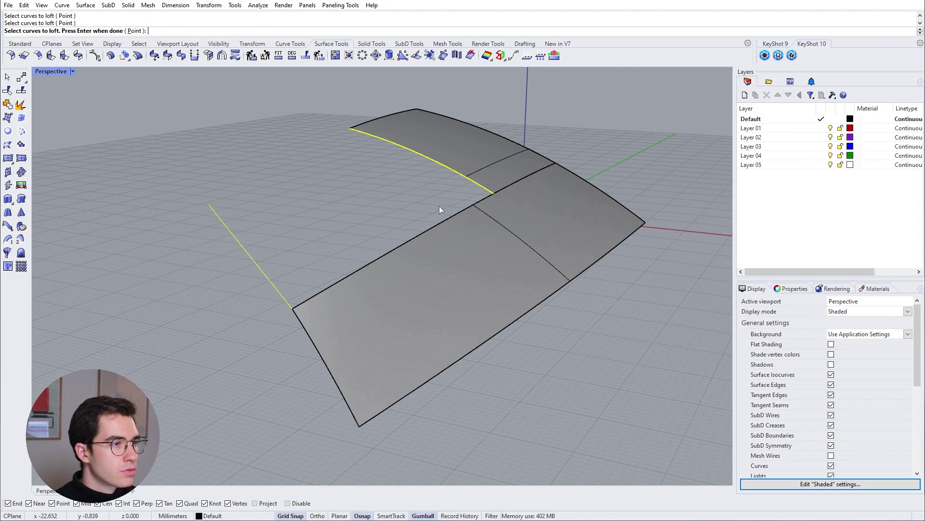
{"action": "key", "text": "Return"}
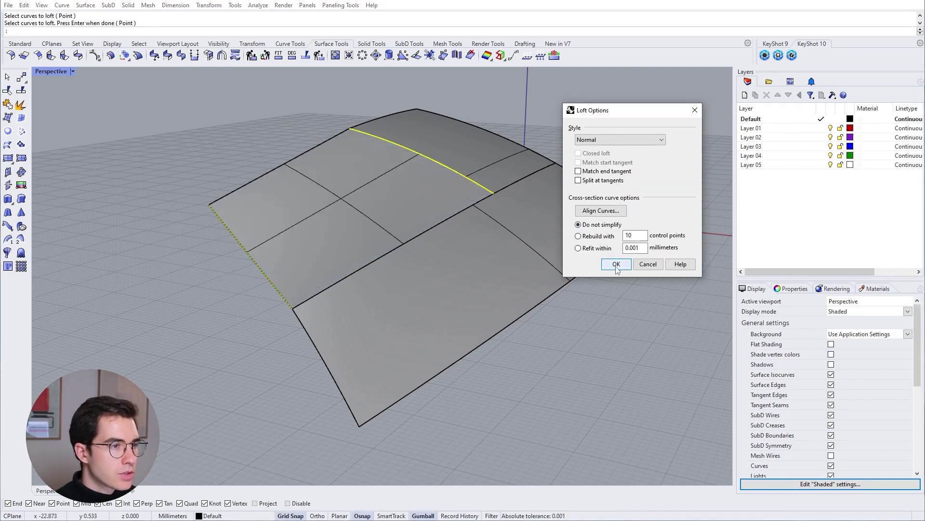
{"action": "left_click", "coordinate": [616, 264]}
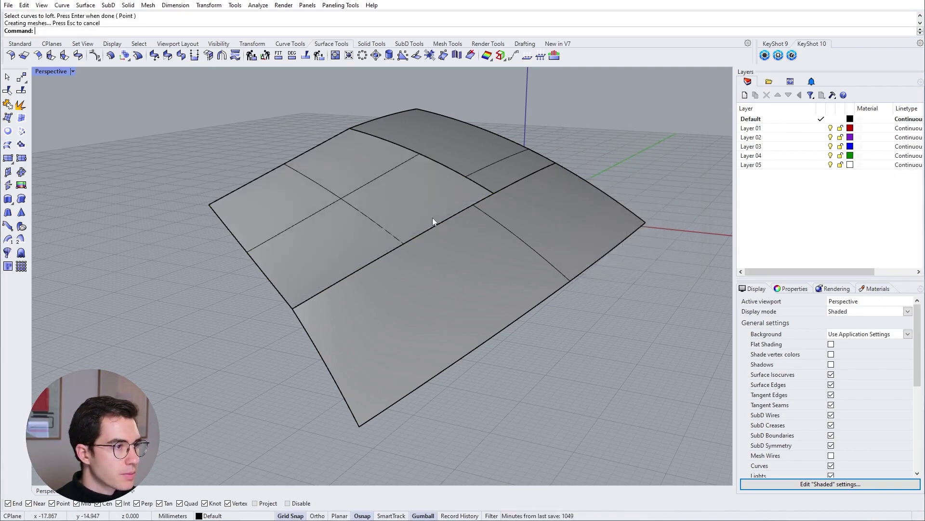
{"action": "right_click_drag", "start_coordinate": [432, 218], "coordinate": [470, 237]}
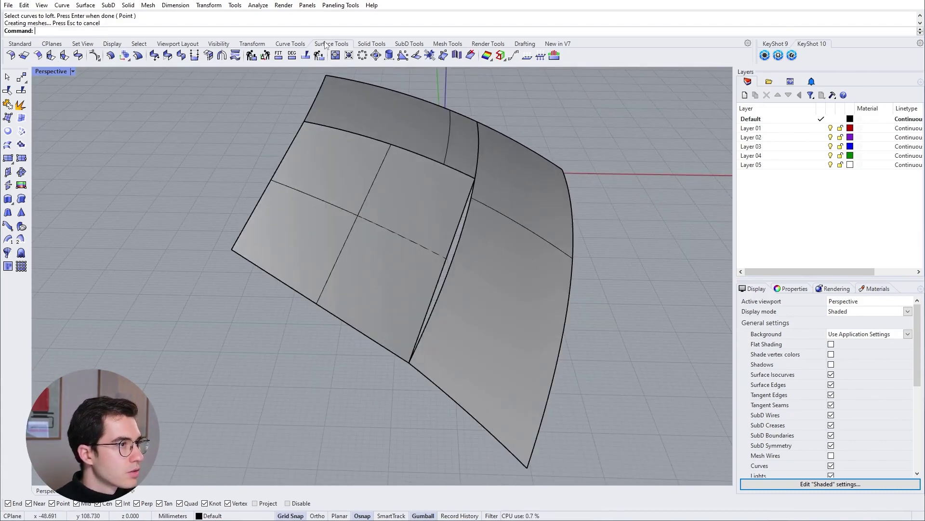
Match the loft's upper edge to the neighbouring surface edge with Curvature continuity
{"action": "left_click", "coordinate": [168, 56]}
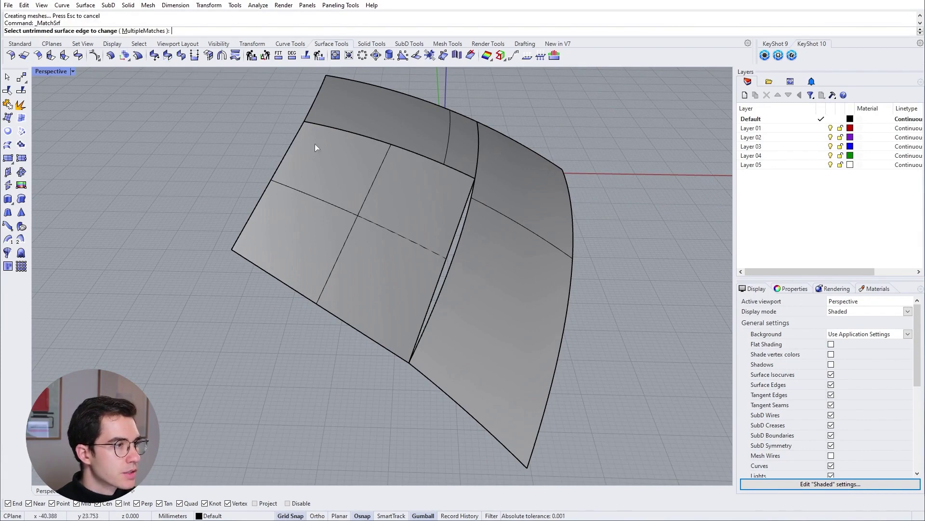
{"action": "left_click", "coordinate": [464, 176]}
{"action": "right_click_drag", "start_coordinate": [426, 180], "coordinate": [401, 175]}
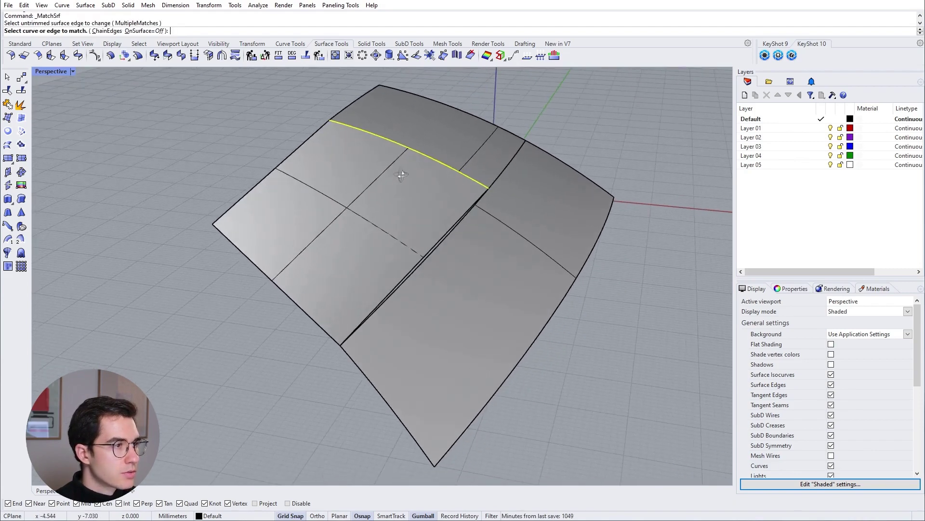
{"action": "left_click", "coordinate": [470, 178]}
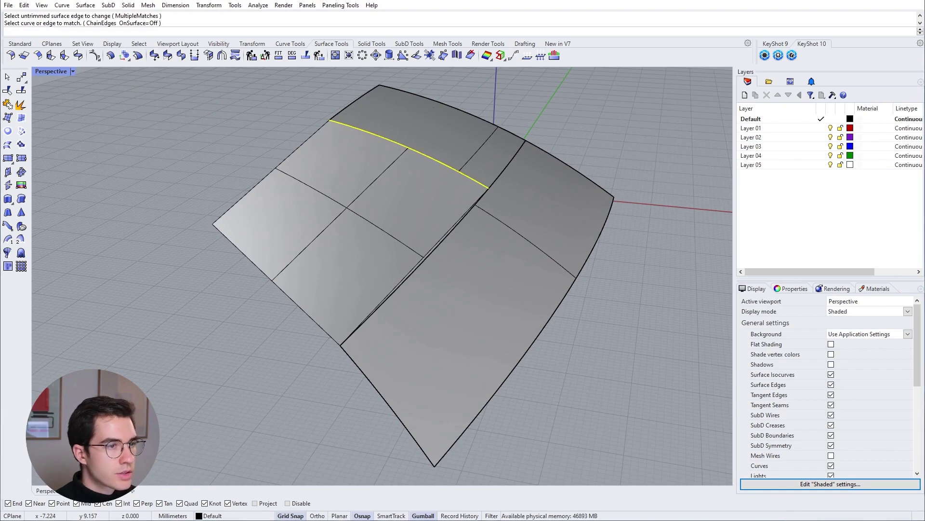
{"action": "left_click", "coordinate": [445, 151]}
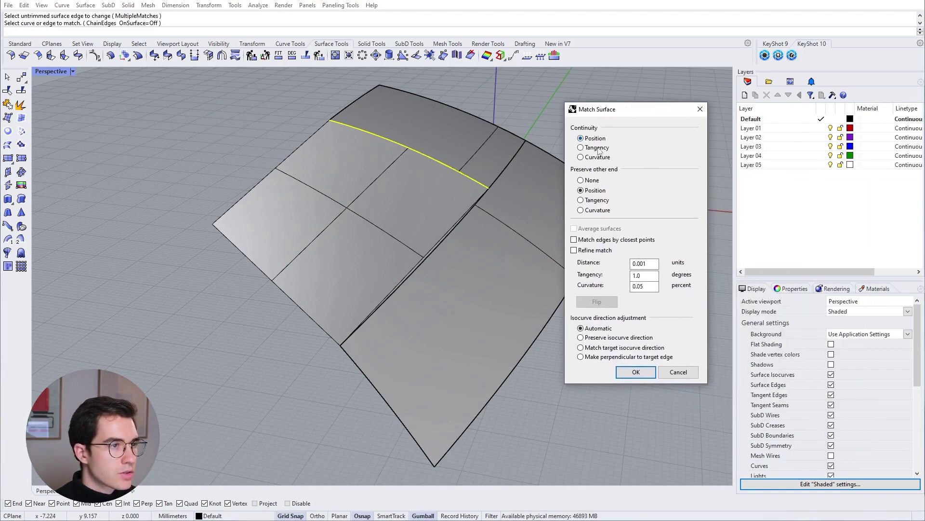
{"action": "left_click", "coordinate": [582, 158]}
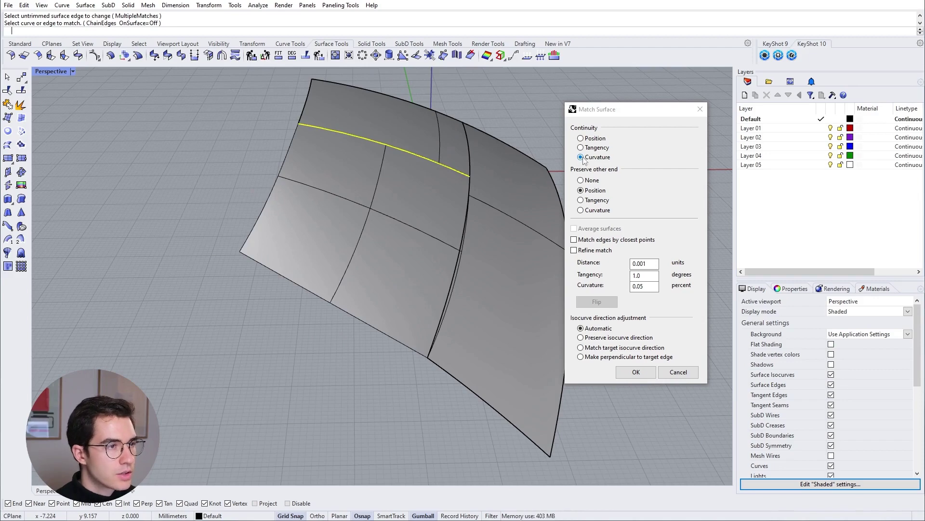
{"action": "left_click", "coordinate": [636, 372]}
{"action": "right_click_drag", "start_coordinate": [538, 291], "coordinate": [480, 264]}
Select the top-left and top-right patches and orbit to inspect them
{"action": "left_click", "coordinate": [453, 184]}
{"action": "left_click", "coordinate": [461, 173], "text": "shift"}
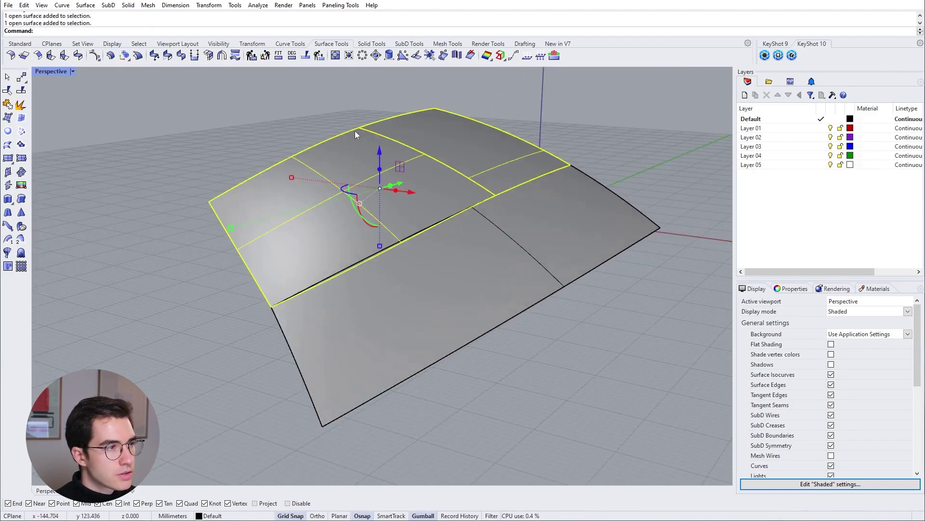
{"action": "right_click_drag", "start_coordinate": [348, 135], "coordinate": [326, 128]}
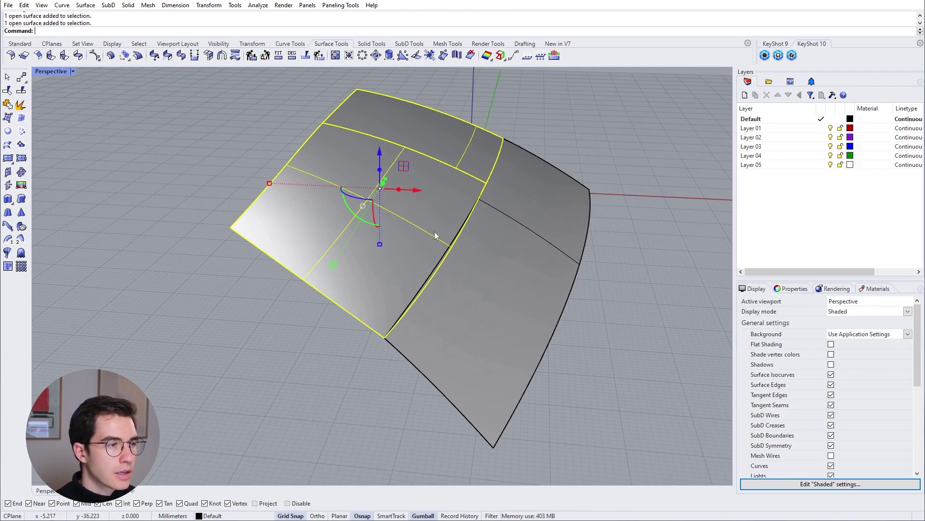
{"action": "right_click_drag", "start_coordinate": [435, 232], "coordinate": [465, 154]}
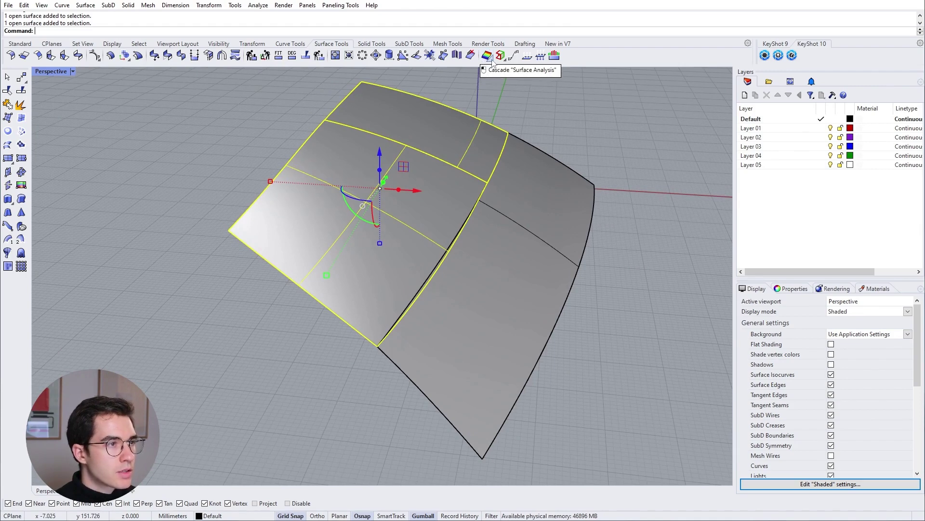
{"action": "left_click", "coordinate": [493, 61]}
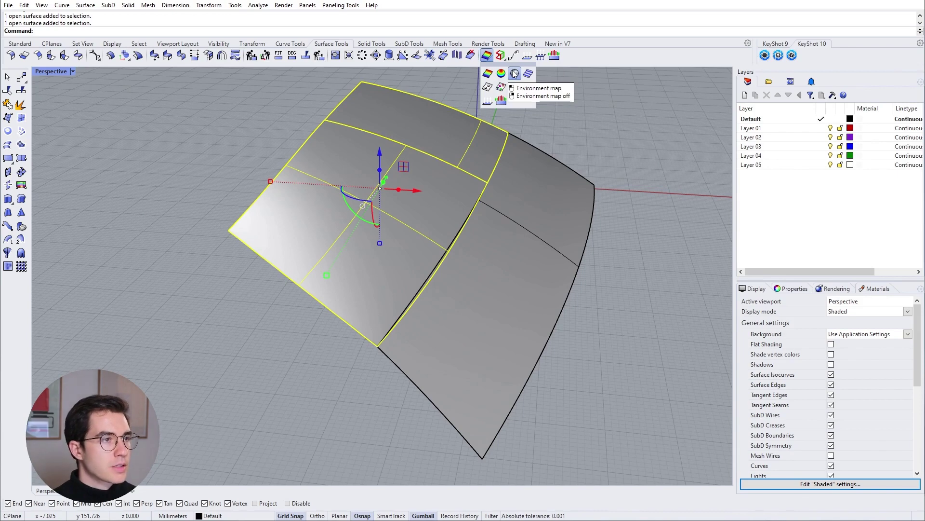
{"action": "left_click", "coordinate": [514, 73]}
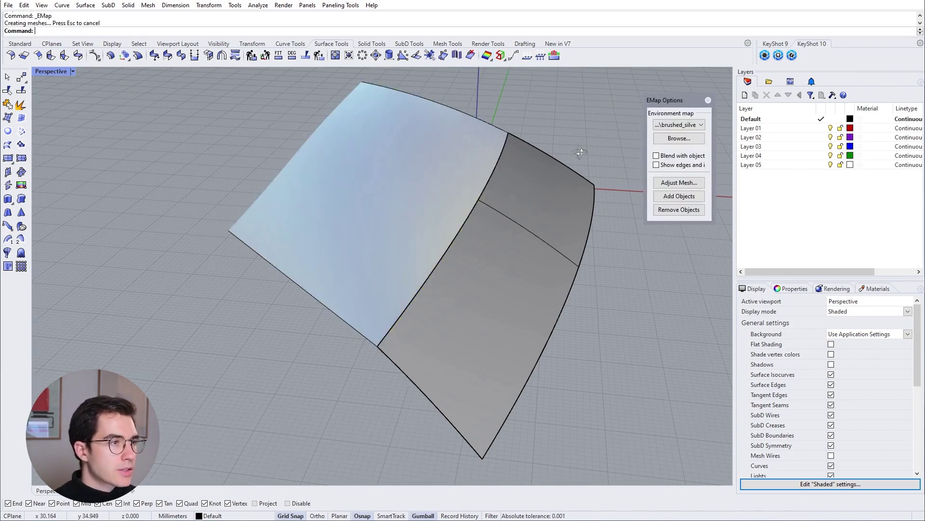
{"action": "scroll", "coordinate": [521, 189], "scroll_direction": "up", "scroll_amount": 5}
{"action": "mouse_move", "coordinate": [522, 189]}
{"action": "right_mouse_down"}
{"action": "mouse_move", "coordinate": [518, 227]}
{"action": "mouse_move", "coordinate": [518, 201]}
{"action": "mouse_move", "coordinate": [598, 166]}
{"action": "mouse_move", "coordinate": [533, 157]}
{"action": "mouse_move", "coordinate": [525, 222]}
{"action": "mouse_move", "coordinate": [521, 182]}
{"action": "mouse_move", "coordinate": [485, 227]}
{"action": "right_mouse_up"}
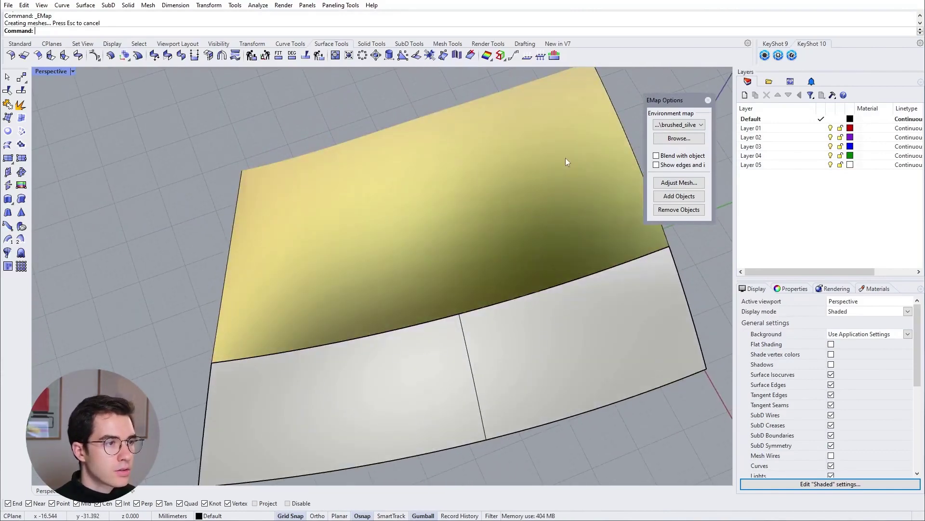
{"action": "mouse_move", "coordinate": [567, 154]}
{"action": "right_mouse_down"}
{"action": "mouse_move", "coordinate": [504, 193]}
{"action": "mouse_move", "coordinate": [498, 172]}
{"action": "mouse_move", "coordinate": [445, 183]}
{"action": "right_mouse_up"}
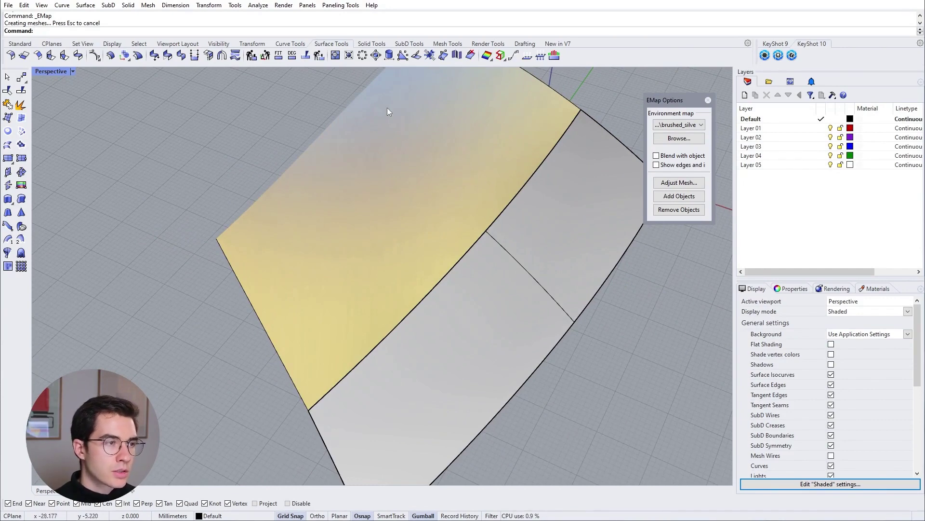
{"action": "left_click", "coordinate": [708, 100]}
{"action": "right_click_drag", "start_coordinate": [502, 265], "coordinate": [576, 239]}
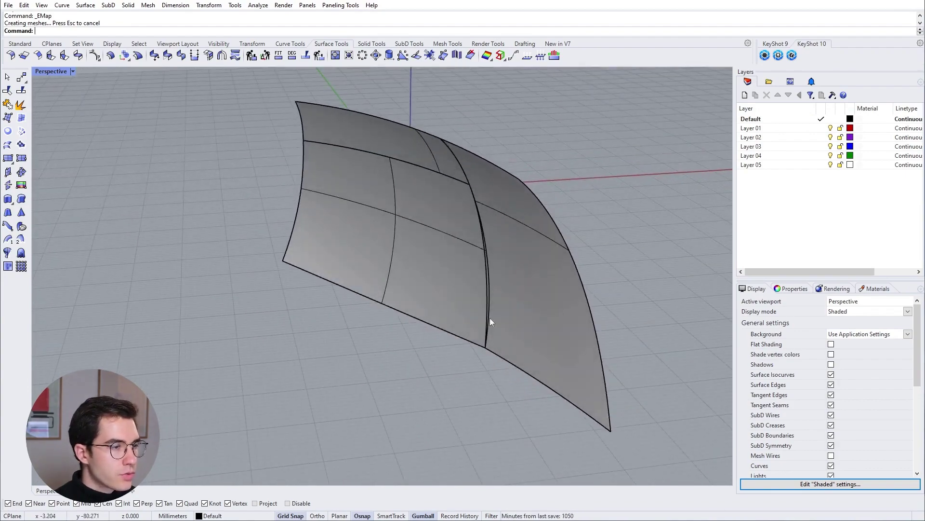
Inspect the diagonal seam by selecting the left and right patches in turn, then clear the selection
{"action": "left_click", "coordinate": [487, 251]}
{"action": "right_click_drag", "start_coordinate": [487, 268], "coordinate": [418, 246]}
{"action": "scroll", "coordinate": [490, 284], "scroll_direction": "up", "scroll_amount": 3}
{"action": "left_click", "coordinate": [501, 258]}
{"action": "scroll", "coordinate": [468, 305], "scroll_direction": "up", "scroll_amount": 2}
{"action": "key", "text": "Escape"}
{"action": "scroll", "coordinate": [471, 285], "scroll_direction": "down", "scroll_amount": 5}
{"action": "left_click", "coordinate": [435, 261]}
{"action": "left_click", "coordinate": [489, 304]}
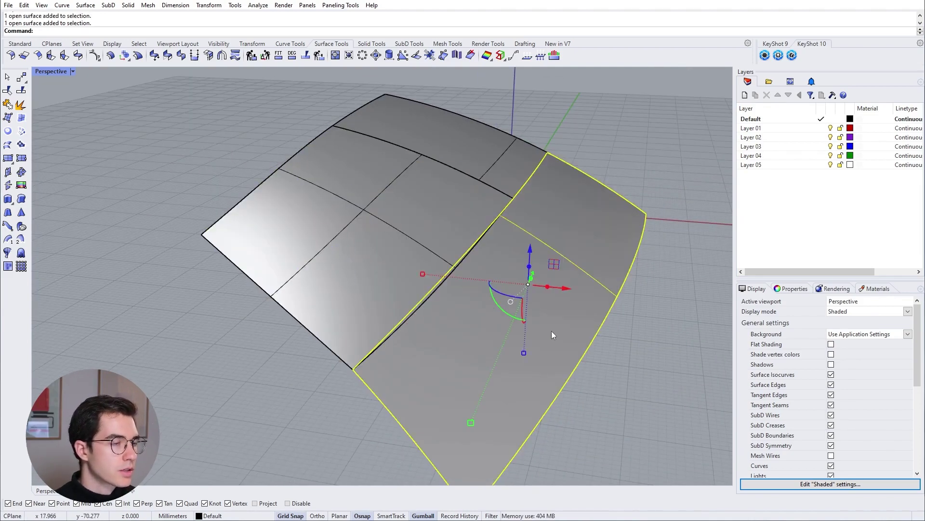
{"action": "key", "text": "Escape"}
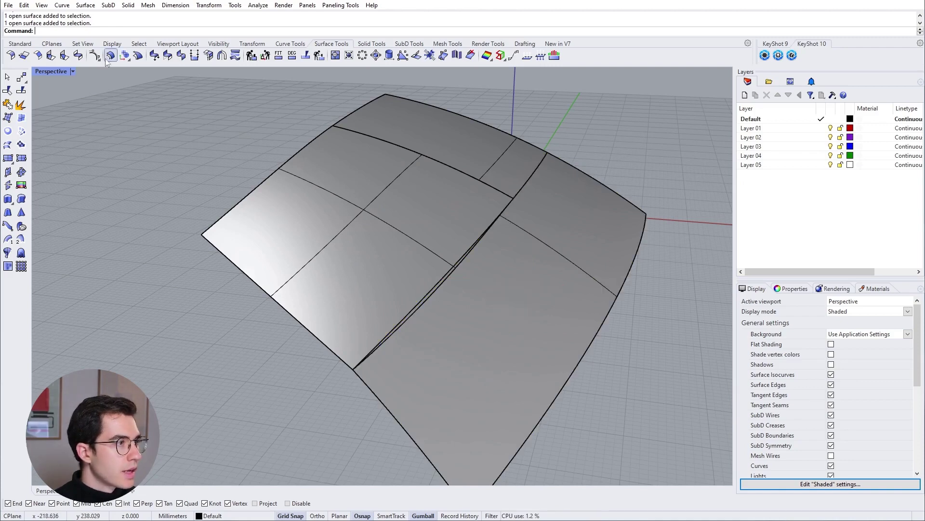
Preview Match Surface from the diagonal seam to its adjoining edge, discard the distorted result, and restart
{"action": "left_click", "coordinate": [166, 56]}
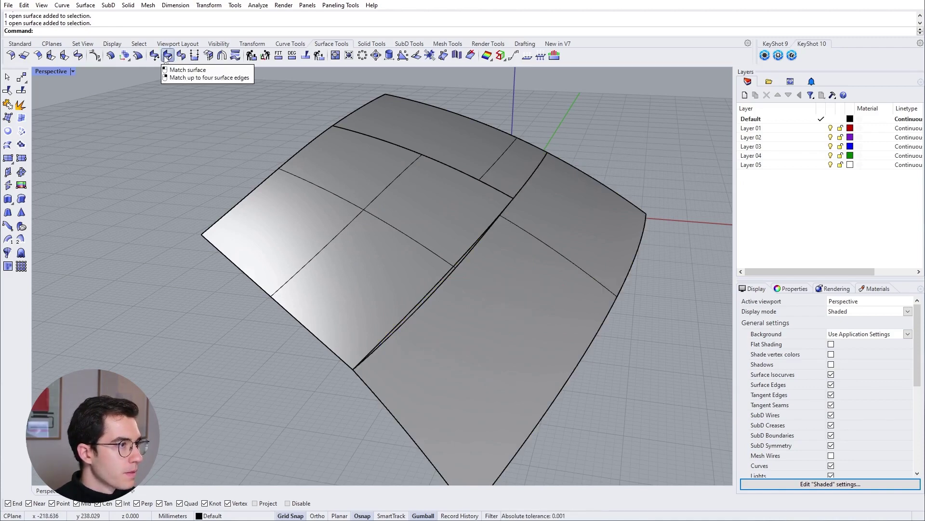
{"action": "left_click", "coordinate": [492, 228]}
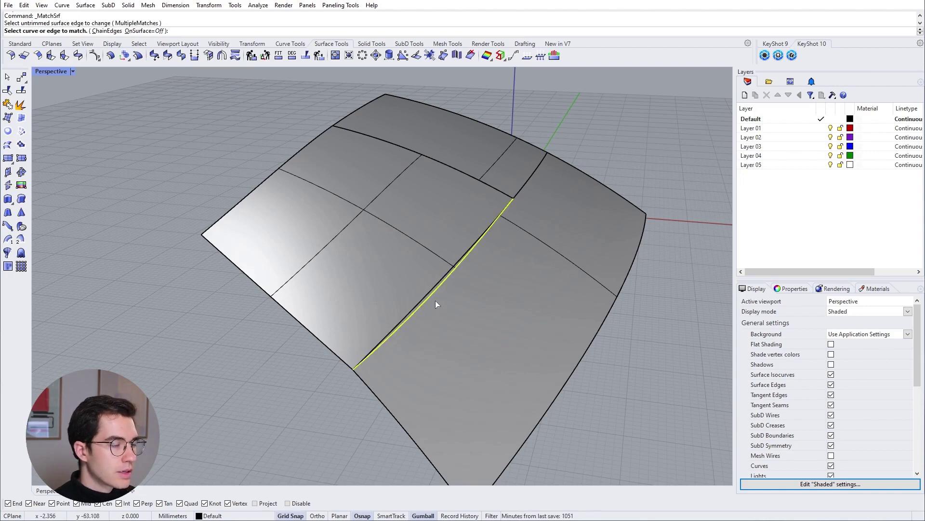
{"action": "left_click", "coordinate": [473, 249]}
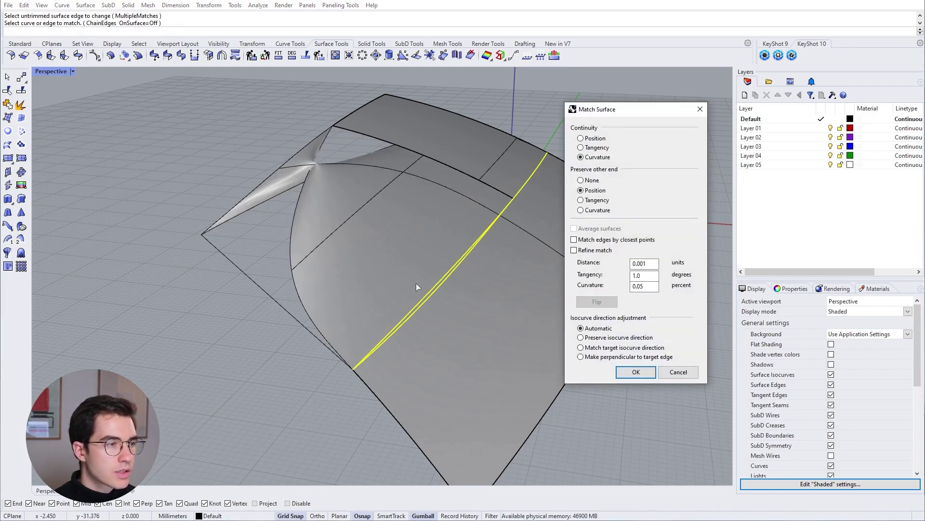
{"action": "left_click", "coordinate": [637, 372]}
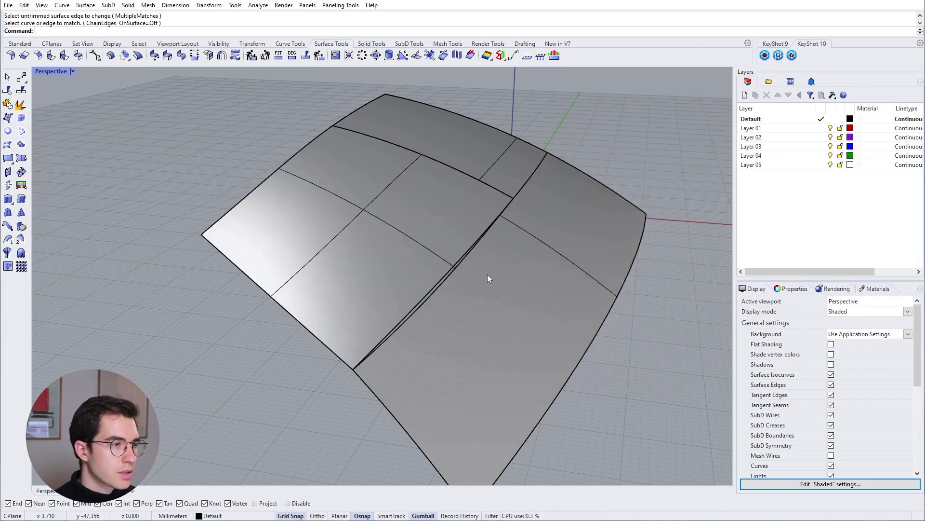
{"action": "left_click", "coordinate": [168, 55]}
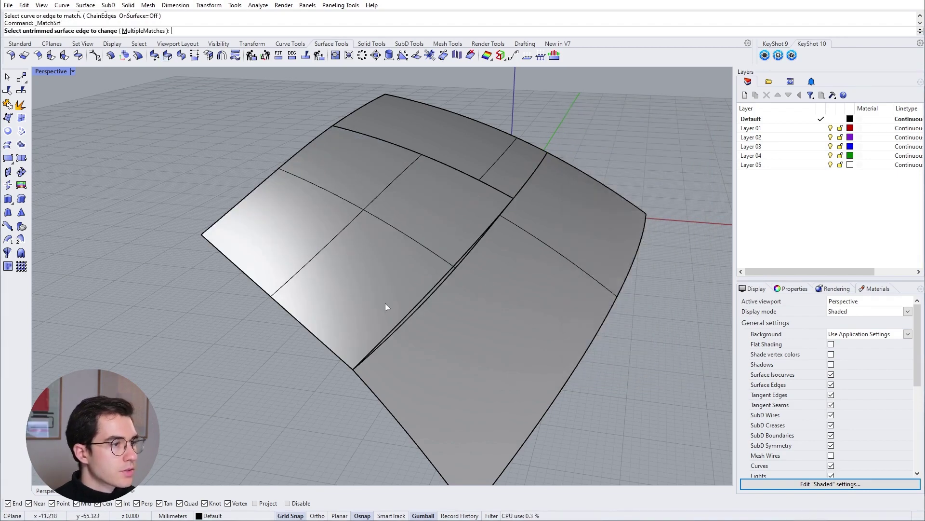
Match the diagonal seam edge to its neighbour with Position continuity and Match edges by closest points
{"action": "left_click", "coordinate": [389, 338]}
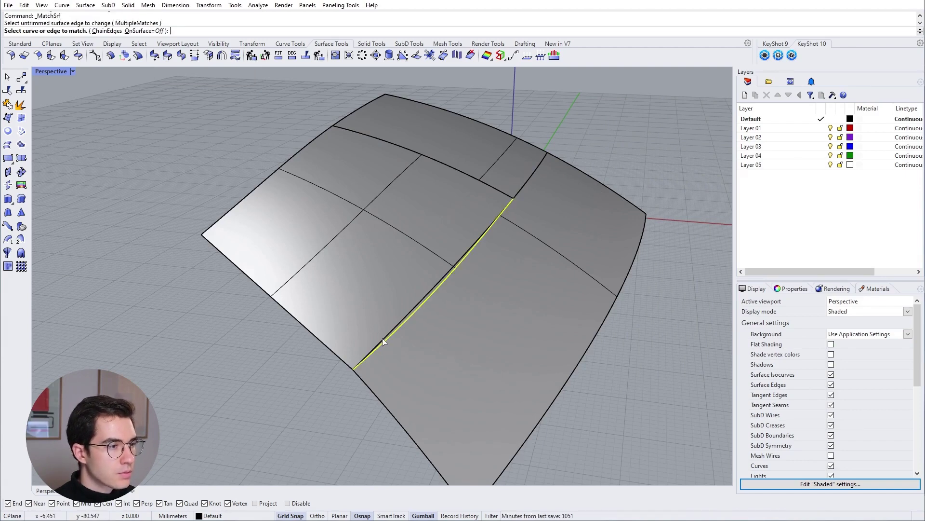
{"action": "left_click", "coordinate": [383, 341]}
{"action": "left_click", "coordinate": [624, 139]}
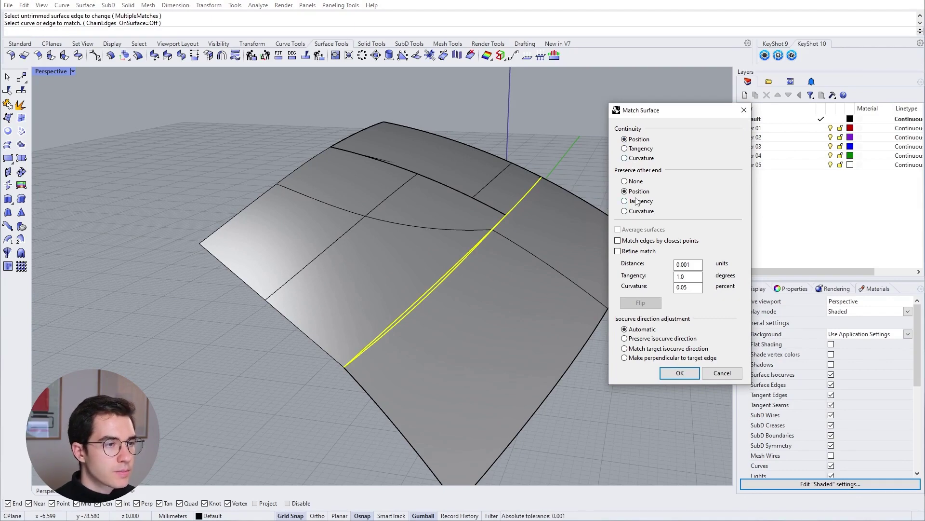
{"action": "right_click_drag", "start_coordinate": [456, 250], "coordinate": [448, 259]}
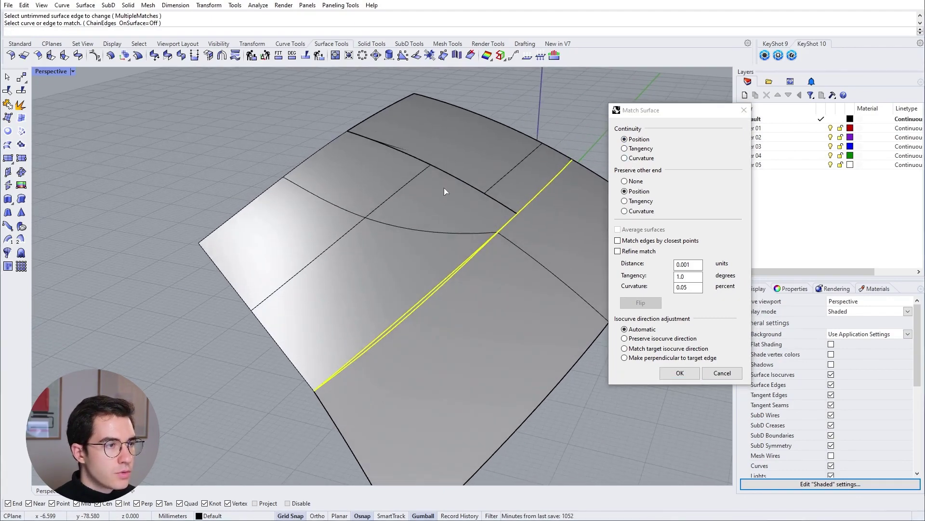
{"action": "right_click_drag", "start_coordinate": [401, 155], "coordinate": [482, 183]}
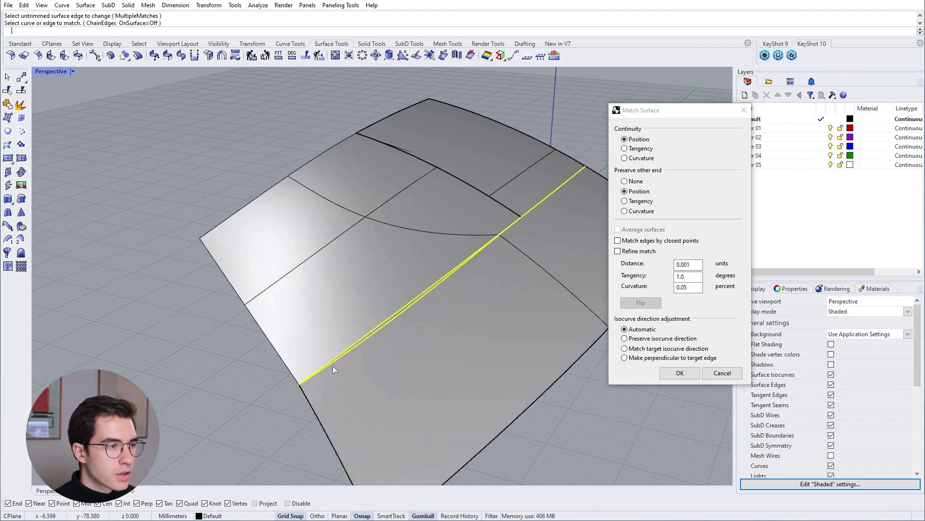
{"action": "left_click", "coordinate": [618, 241]}
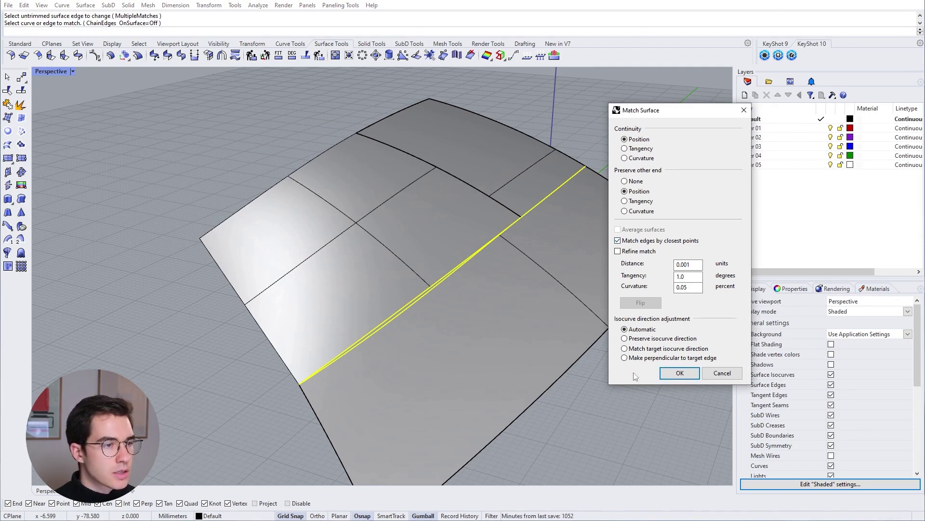
{"action": "left_click", "coordinate": [679, 373]}
{"action": "left_click", "coordinate": [482, 303]}
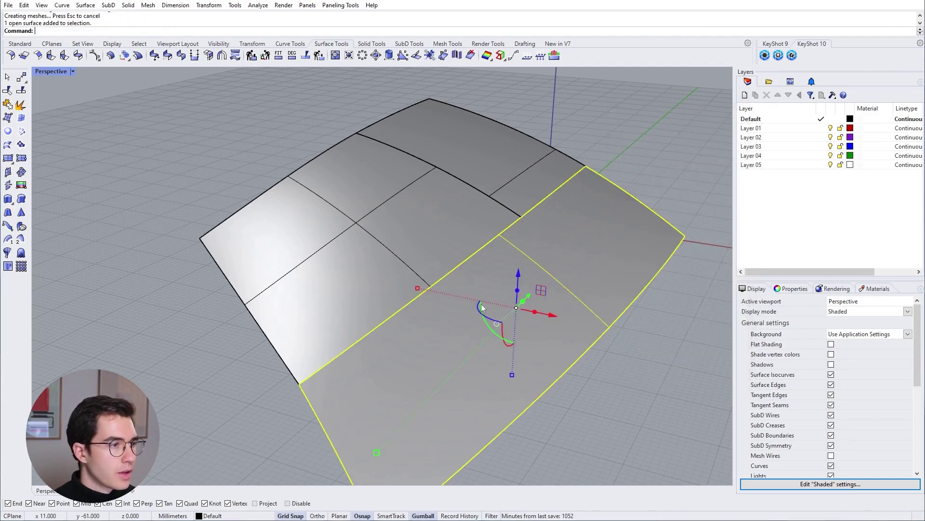
Apply Environment map shading to the three selected patches and orbit to study reflections across the seam
{"action": "left_click", "coordinate": [466, 226], "text": "shift"}
{"action": "left_click", "coordinate": [478, 169], "text": "shift"}
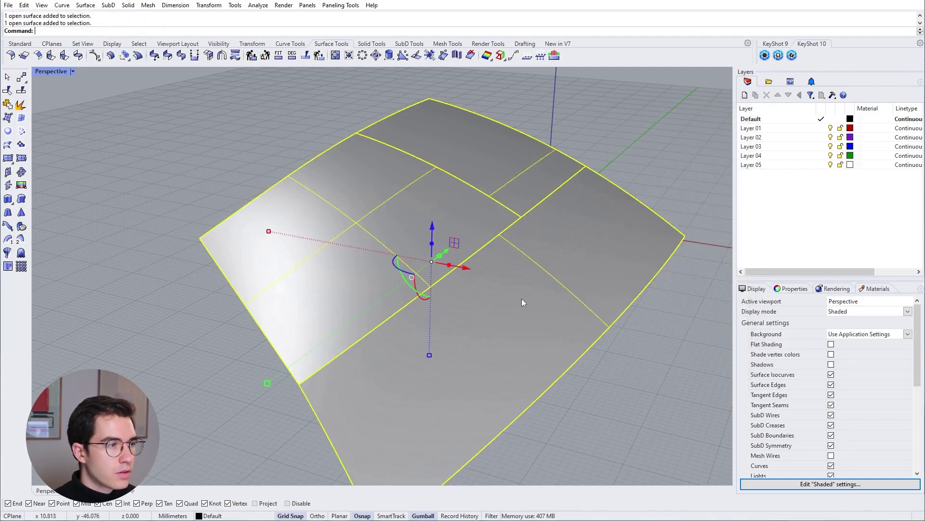
{"action": "right_click_drag", "start_coordinate": [521, 300], "coordinate": [492, 294]}
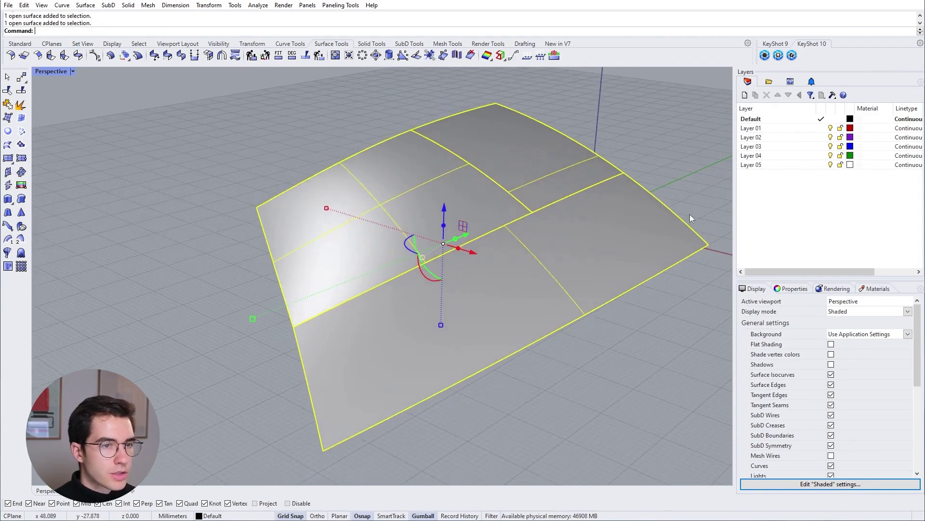
{"action": "left_click", "coordinate": [492, 60]}
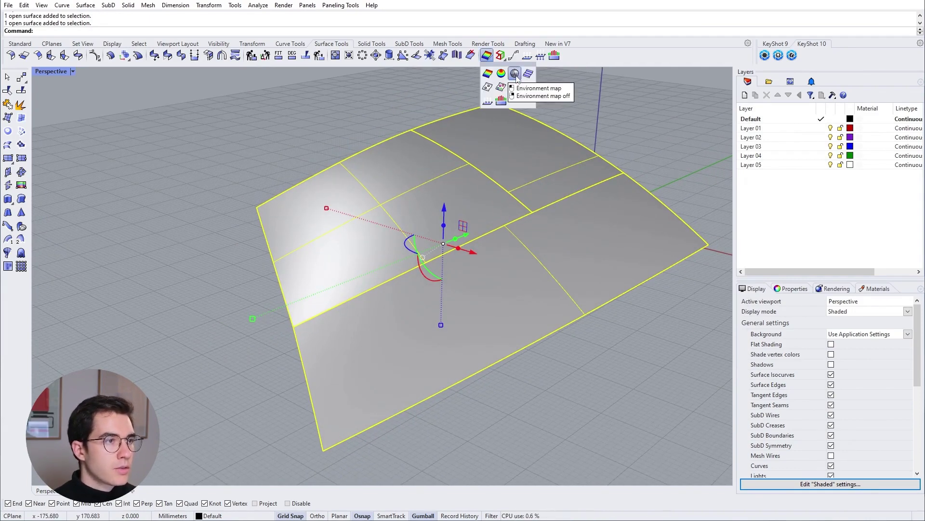
{"action": "left_click", "coordinate": [516, 75]}
{"action": "right_click_drag", "start_coordinate": [613, 114], "coordinate": [465, 223]}
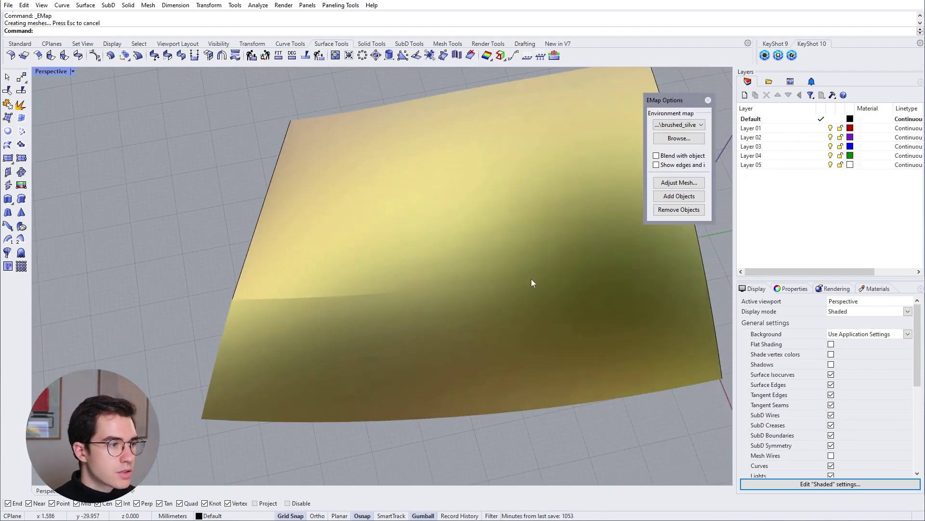
{"action": "right_click_drag", "start_coordinate": [326, 286], "coordinate": [293, 307]}
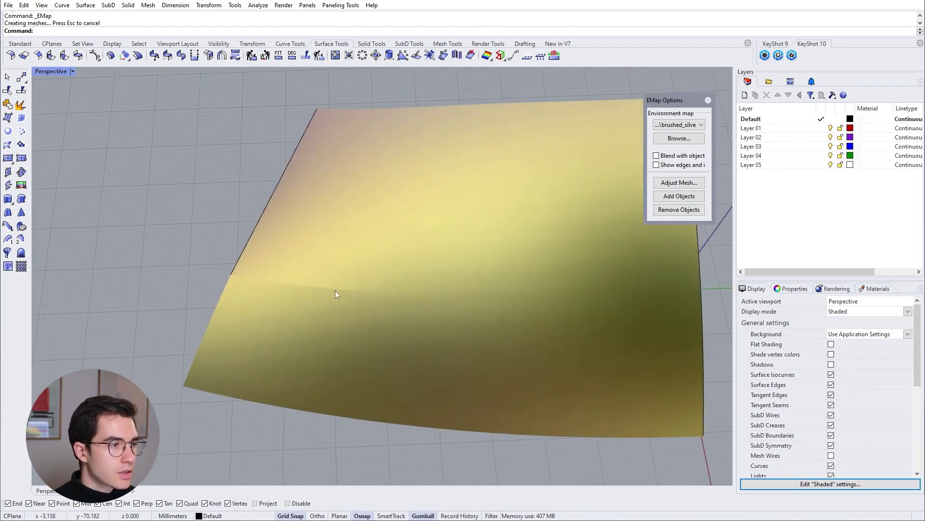